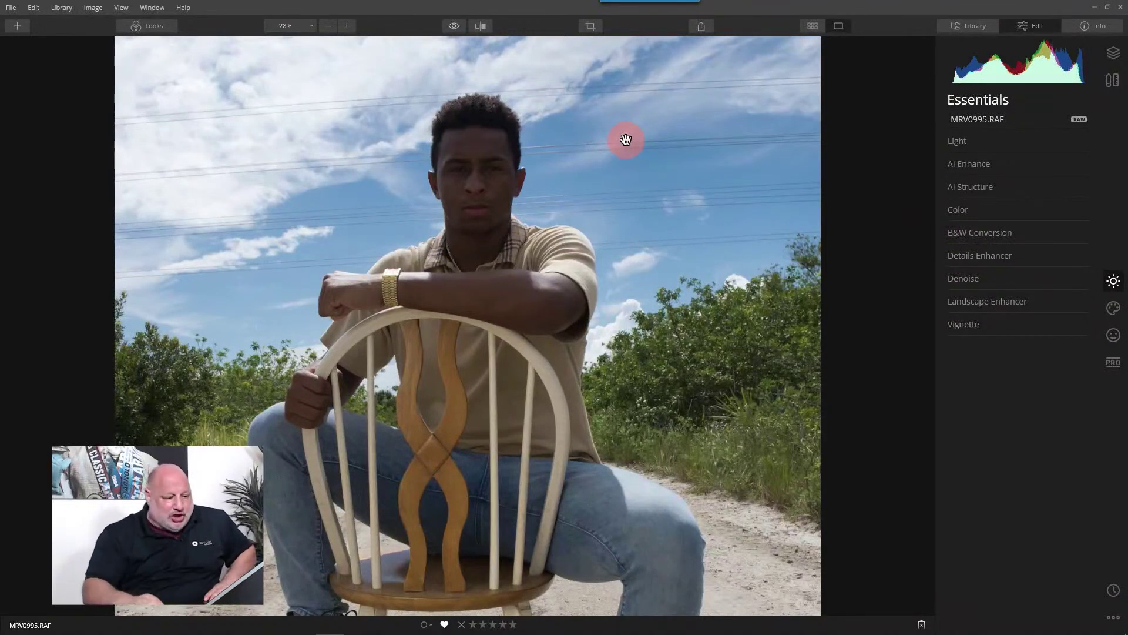
# Check the camera, lens and exposure information of the seated portrait, then return to its editing tools
pyautogui.hotkey('ctrl', '-')
pyautogui.hotkey('ctrl', '-')
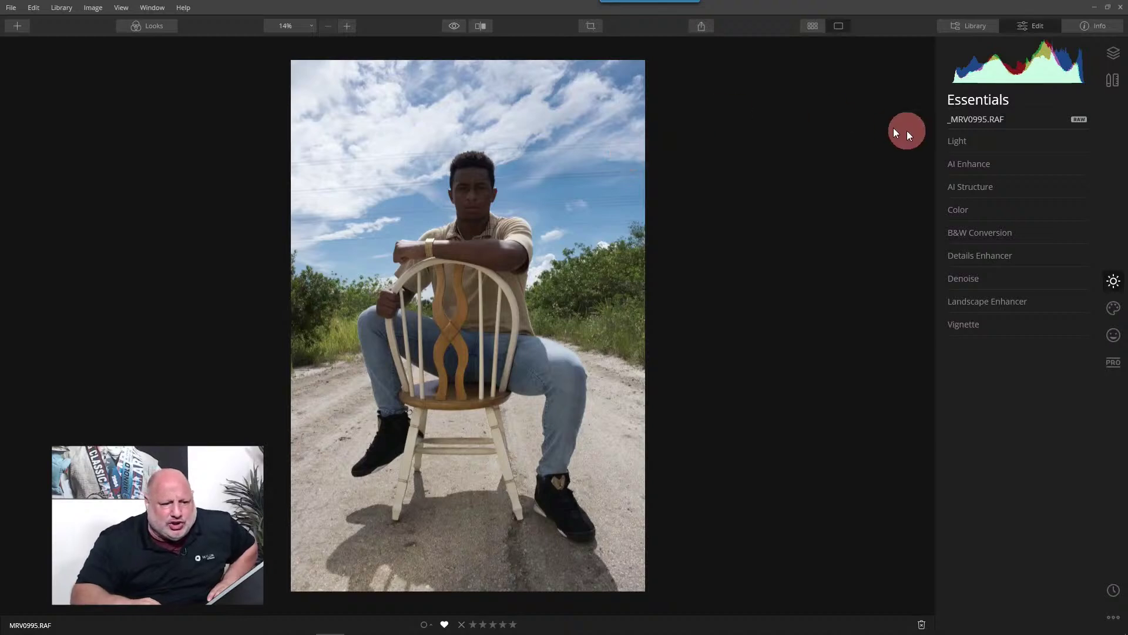
pyautogui.click(1088, 26)
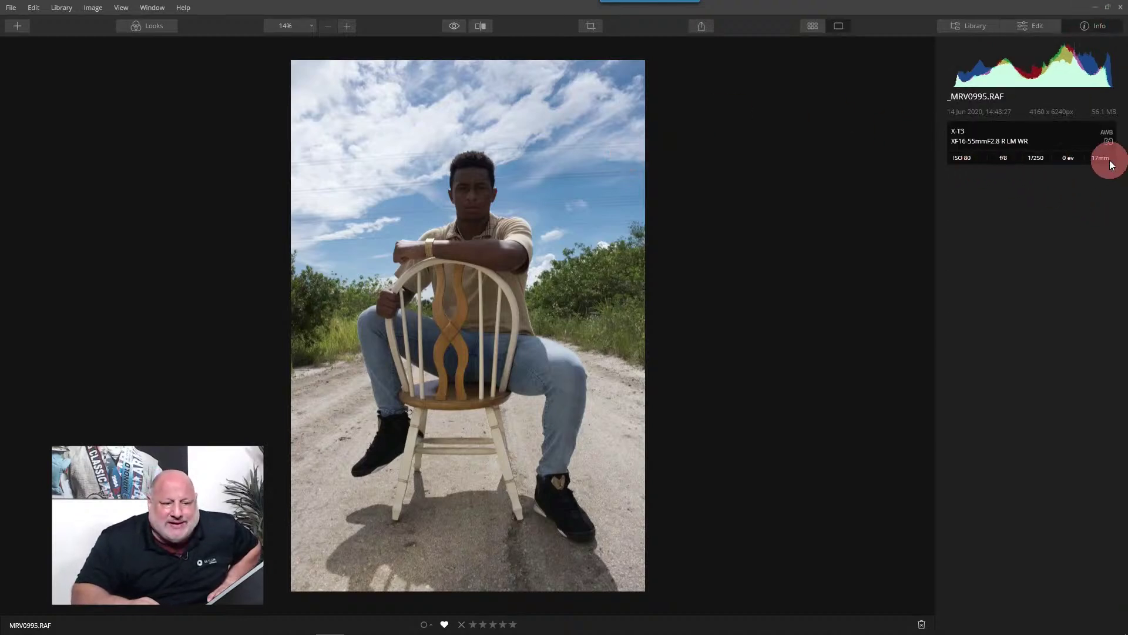
pyautogui.click(1027, 22)
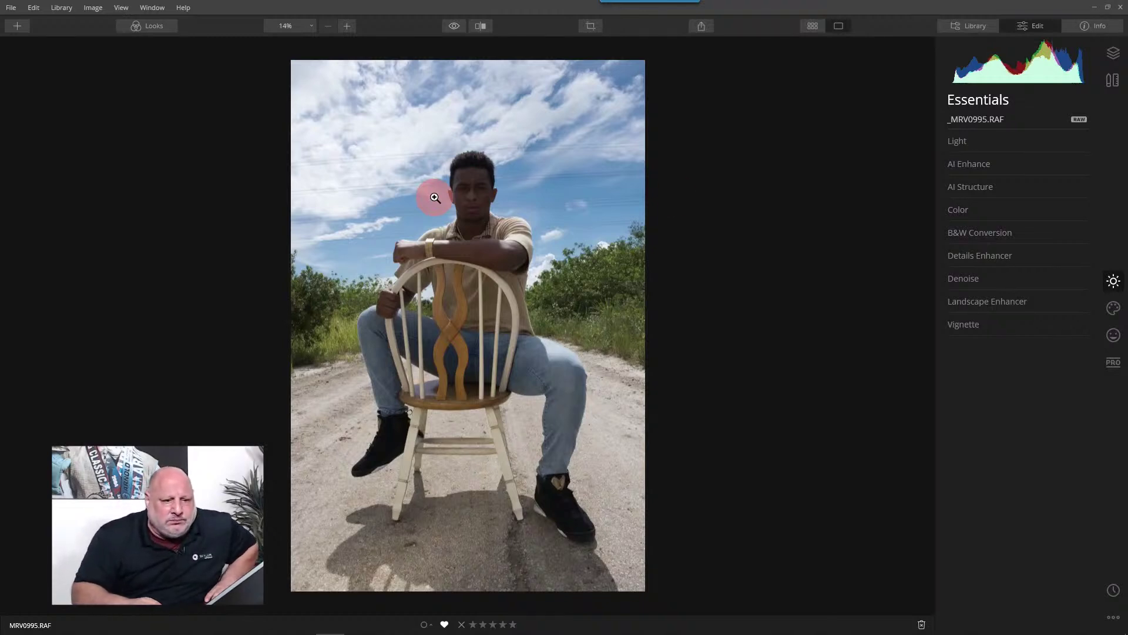
pyautogui.click(1098, 26)
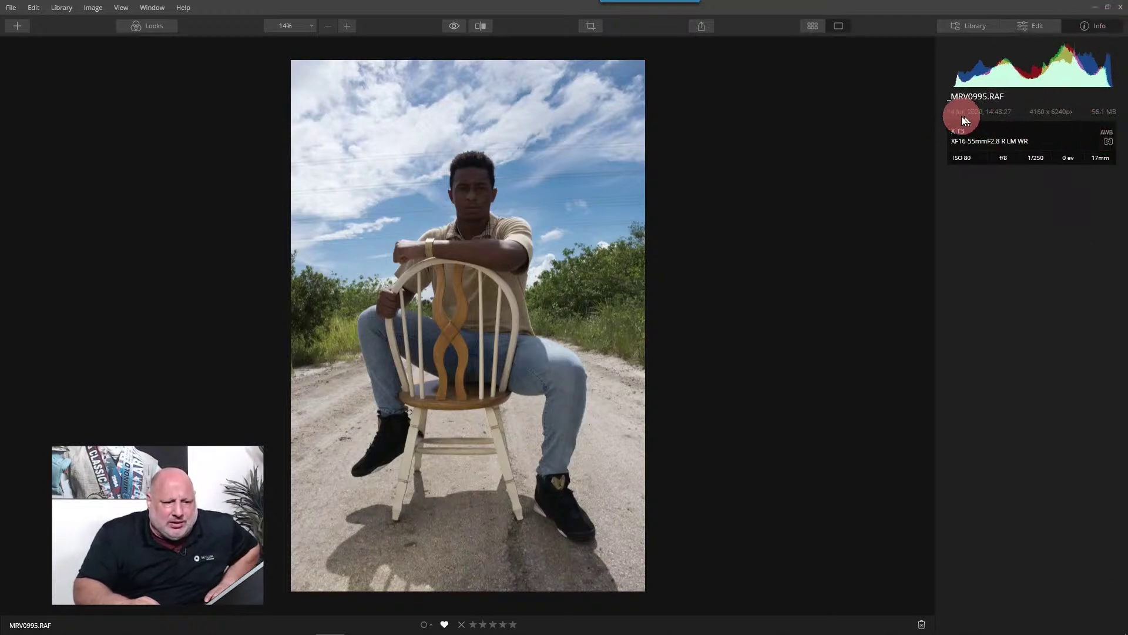
pyautogui.click(1038, 26)
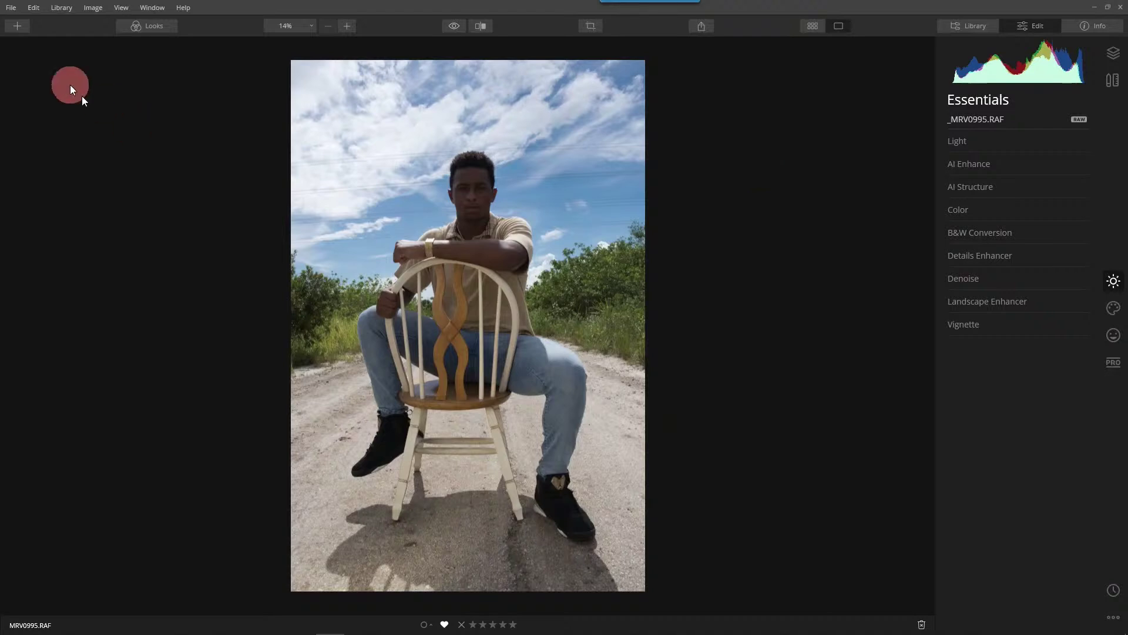
# Apply the AI Image Enhancer look from the Essentials collection at an amount of 100 and compare it with the original
pyautogui.click(159, 26)
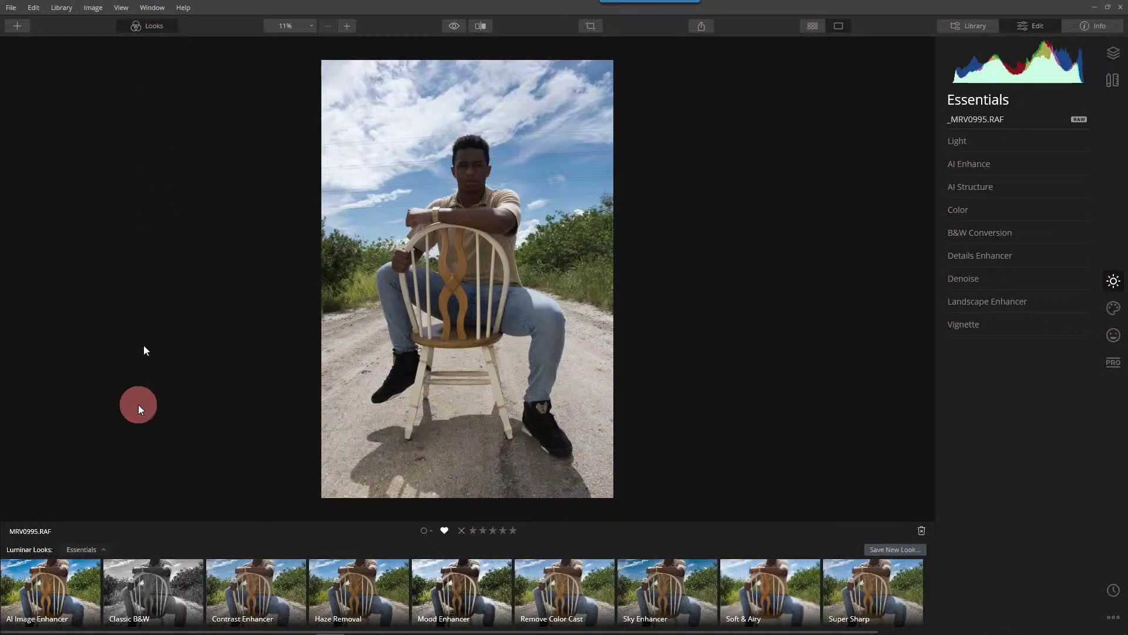
pyautogui.click(54, 569)
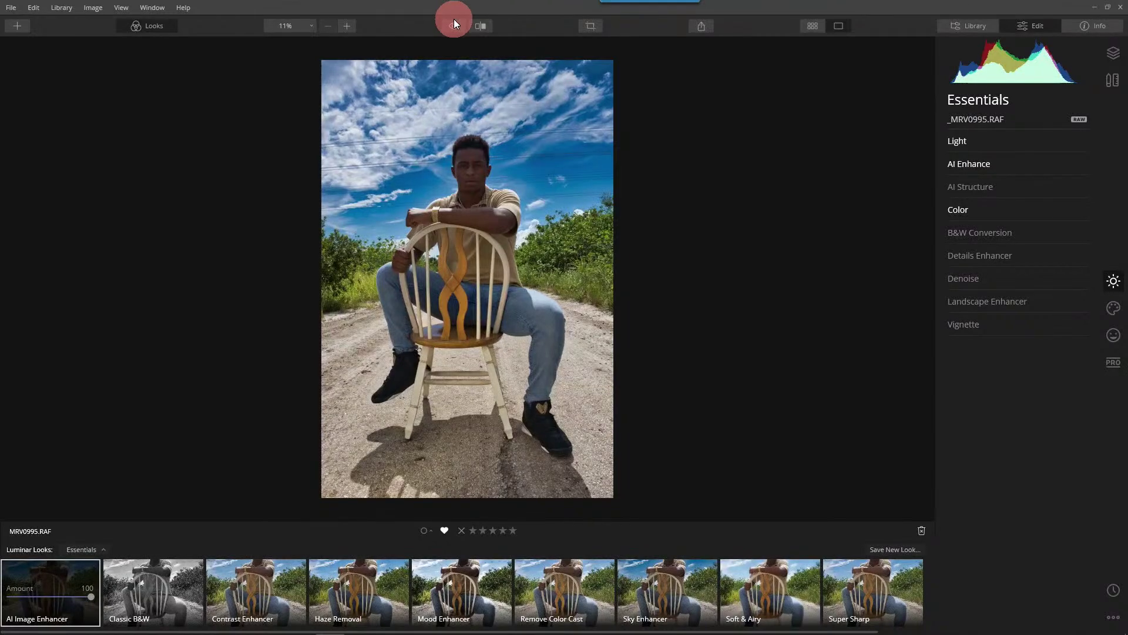
pyautogui.moveTo(454, 23); pyautogui.dragTo(454, 23)
# Review the look's AI Enhance and Color adjustments, and raise Shadows to 68 in the Light adjustments
pyautogui.click(973, 168)
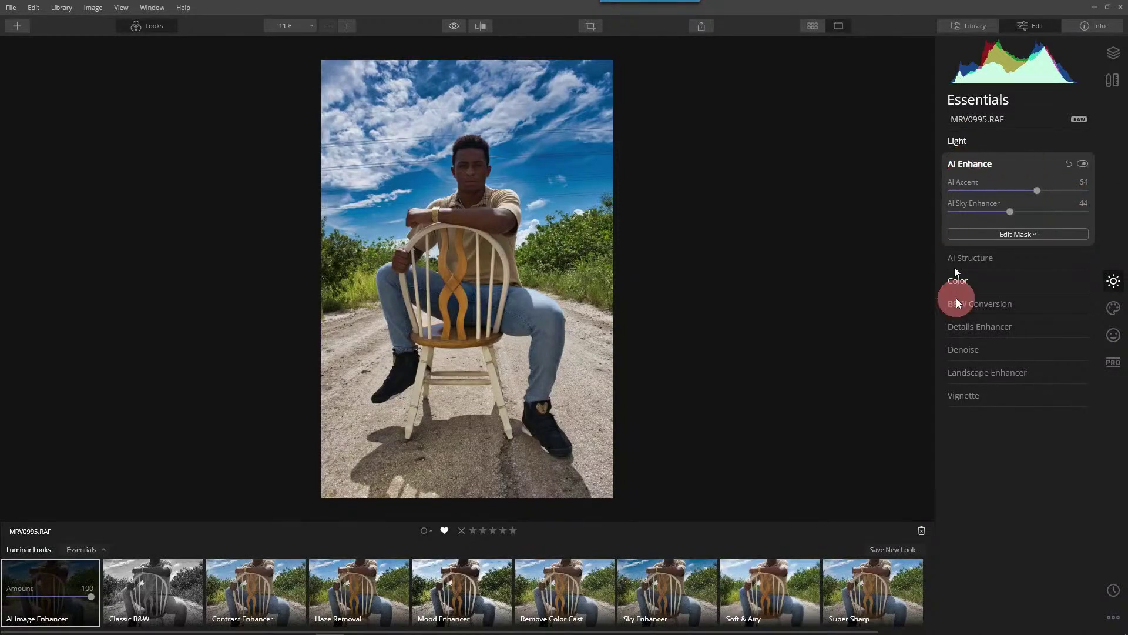
pyautogui.click(954, 282)
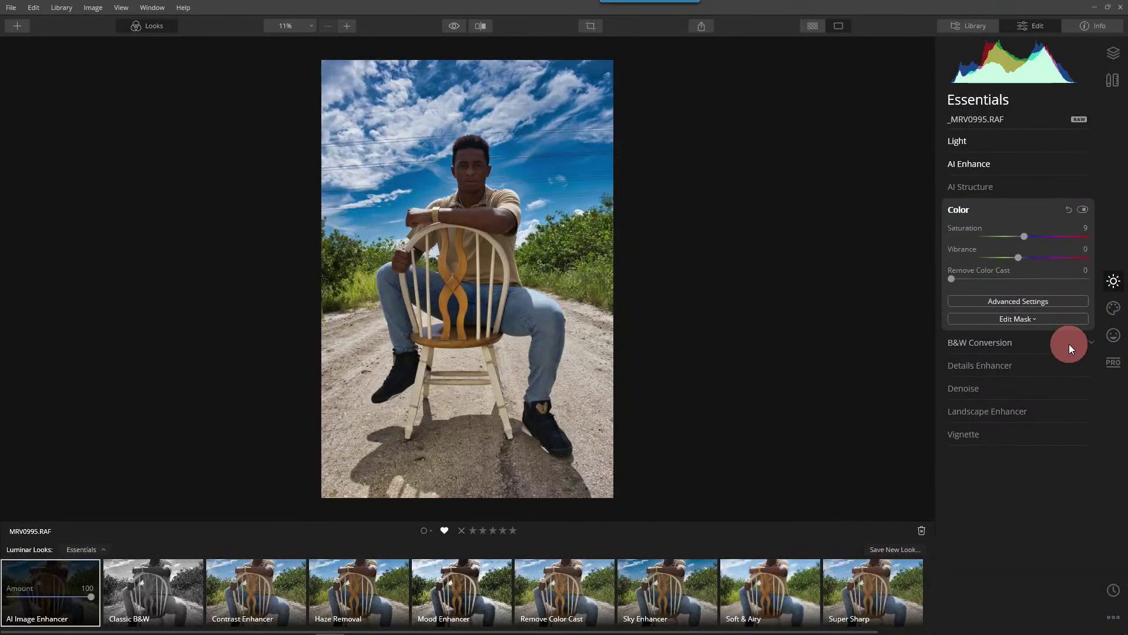
pyautogui.click(958, 143)
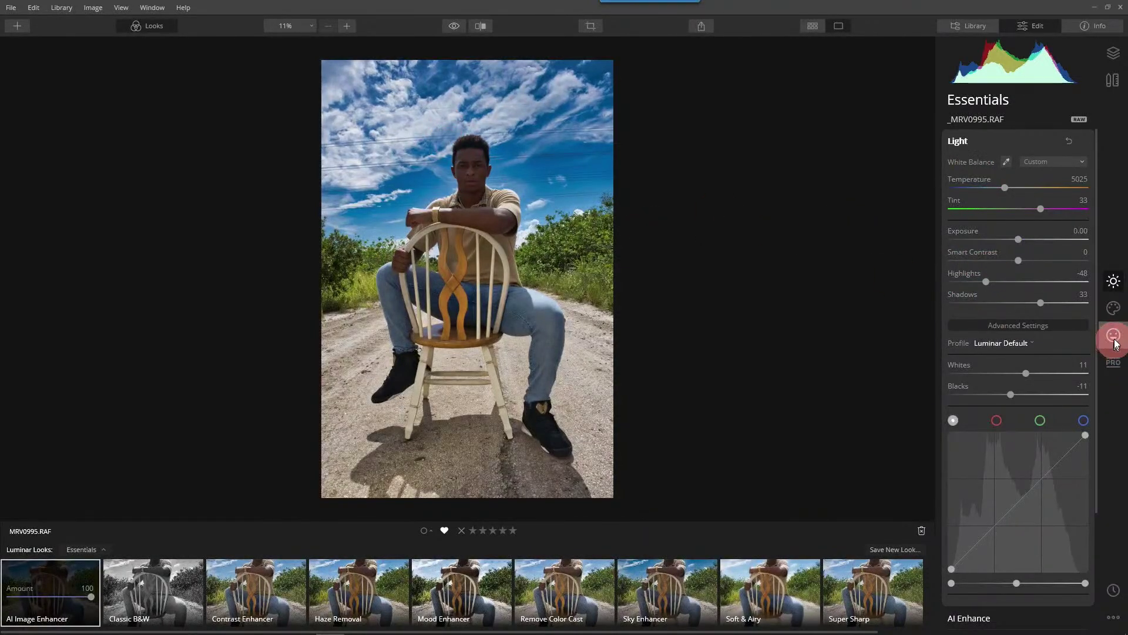
pyautogui.moveTo(1044, 303); pyautogui.dragTo(1064, 308)
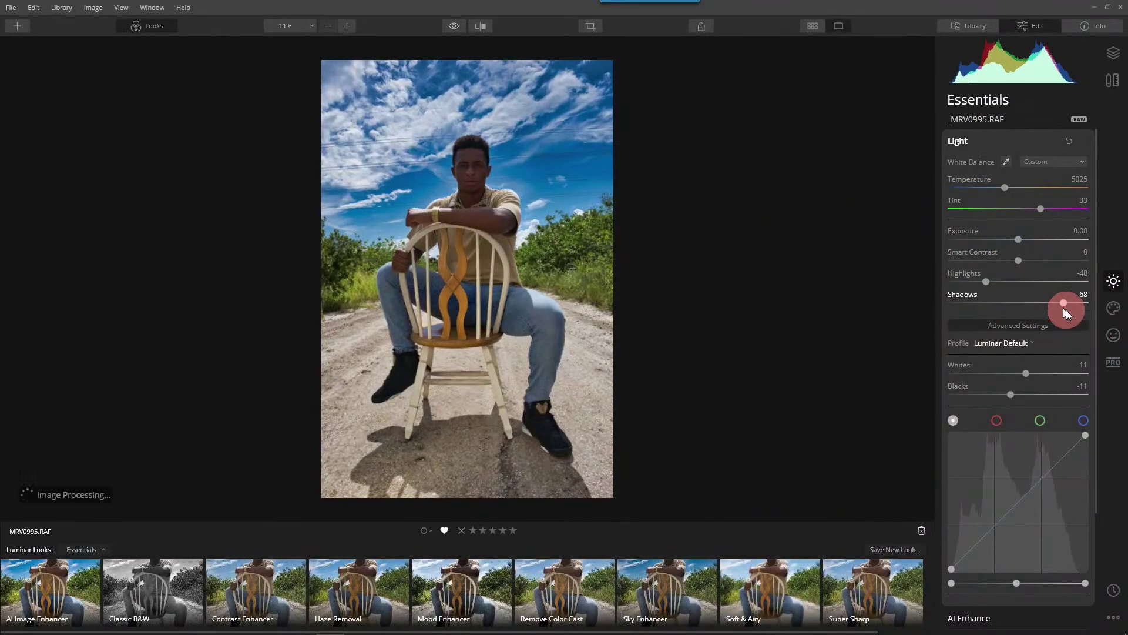
pyautogui.click(959, 141)
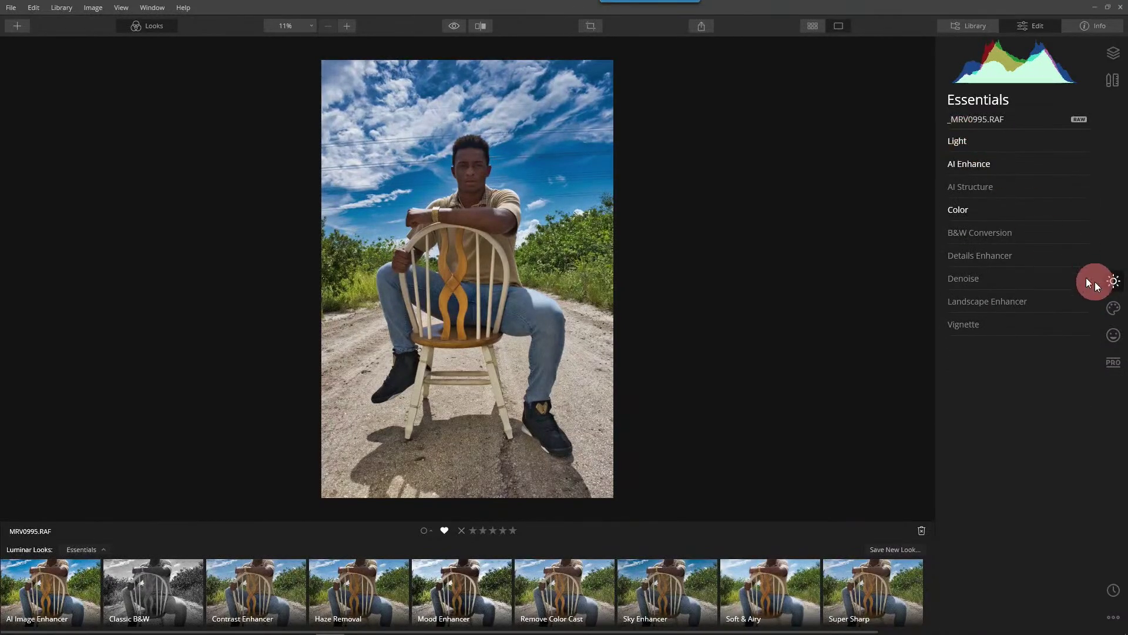
# Replace the sky with Bright Blue Sky 2 using AI Sky Replacement and inspect the result around the man's head
pyautogui.click(1113, 315)
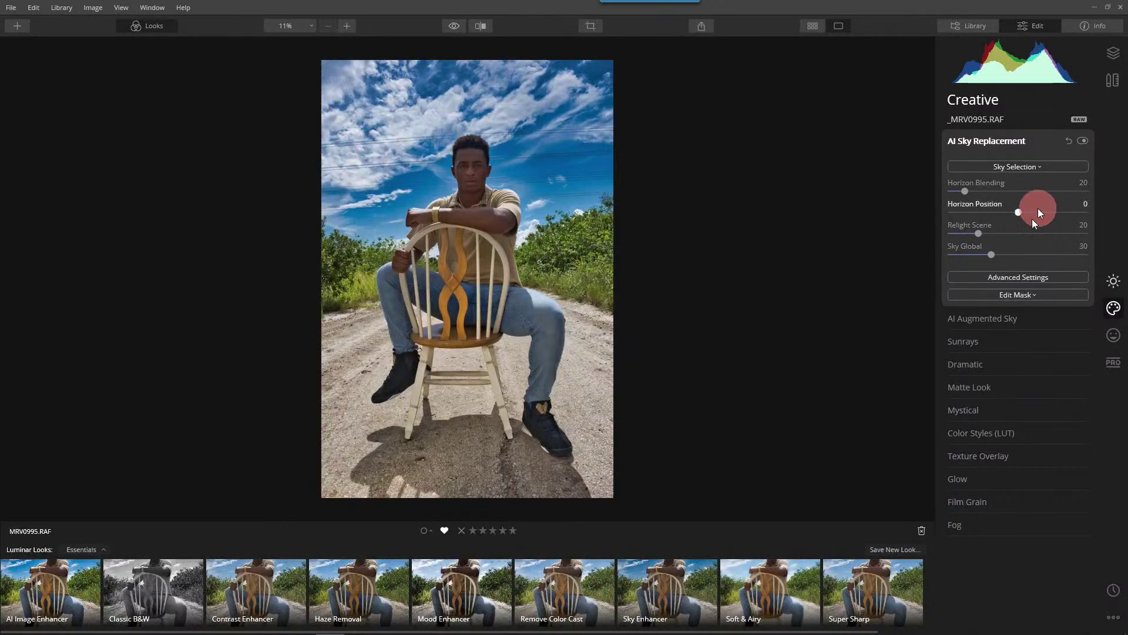
pyautogui.click(1020, 165)
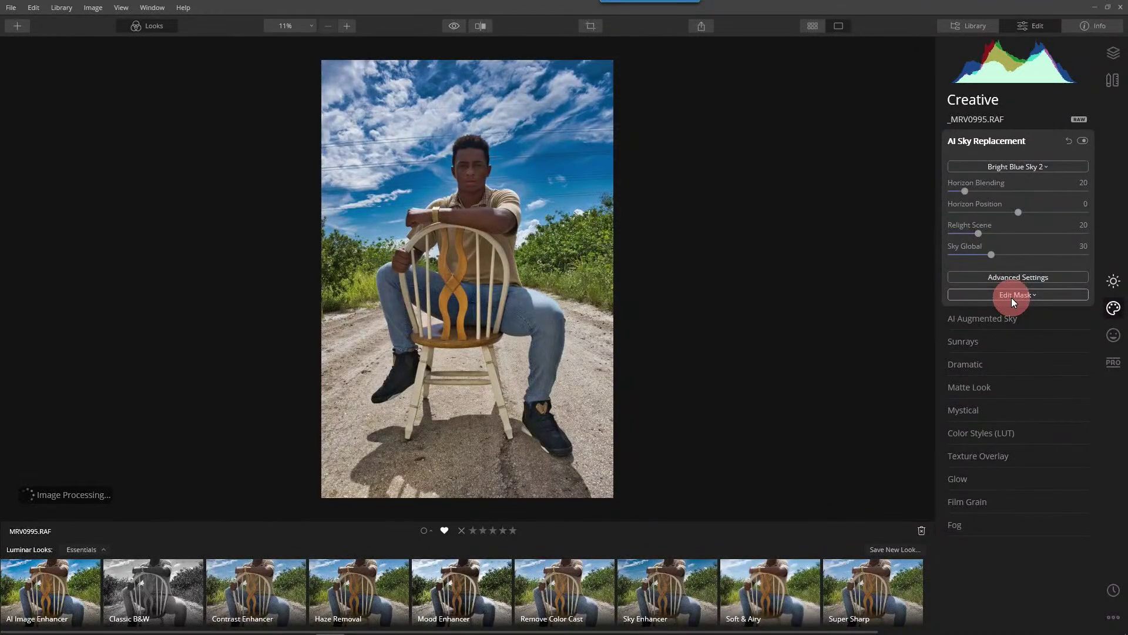
pyautogui.click(411, 127)
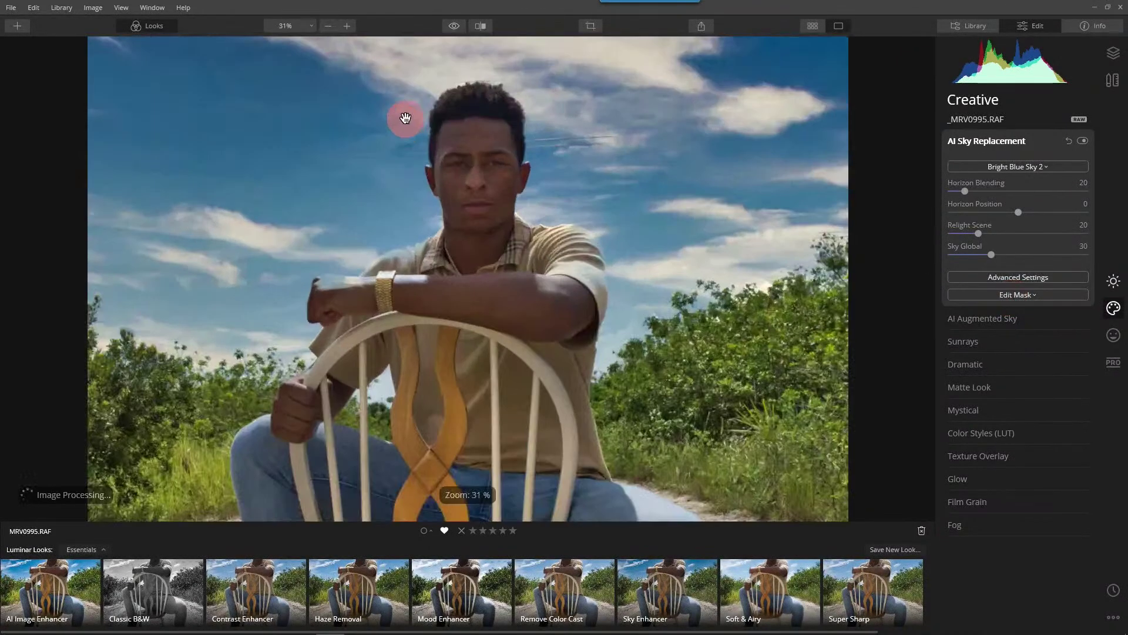
pyautogui.scroll(1, 406, 123)
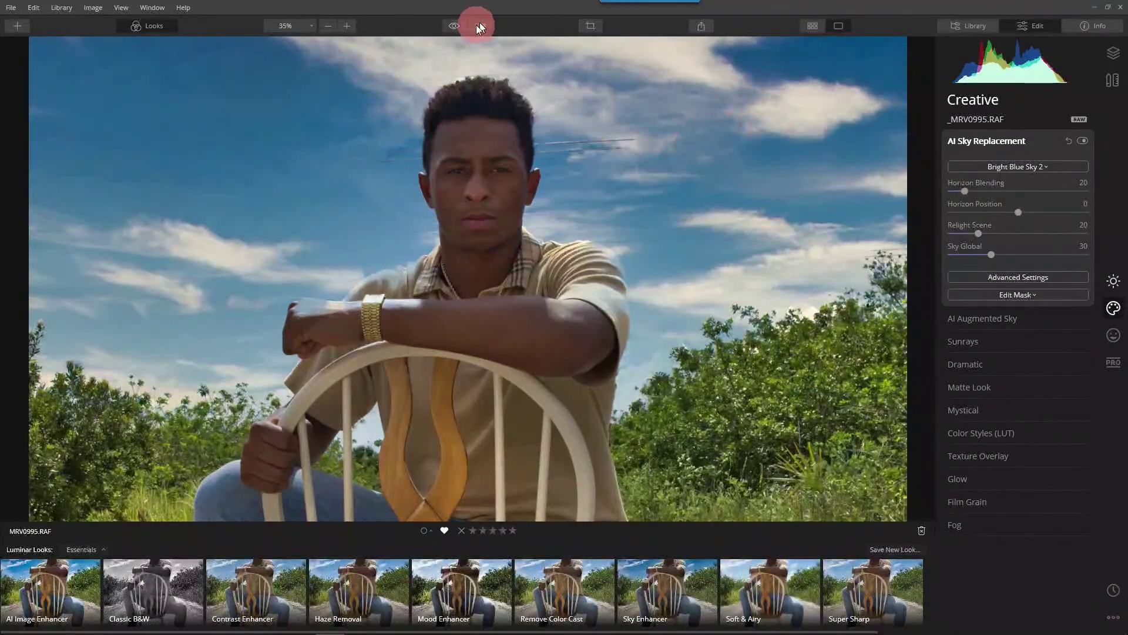
# Compare the edited photo with the original, and the AI Sky Replacement effect switched off and on
pyautogui.click(446, 28)
pyautogui.click(454, 26)
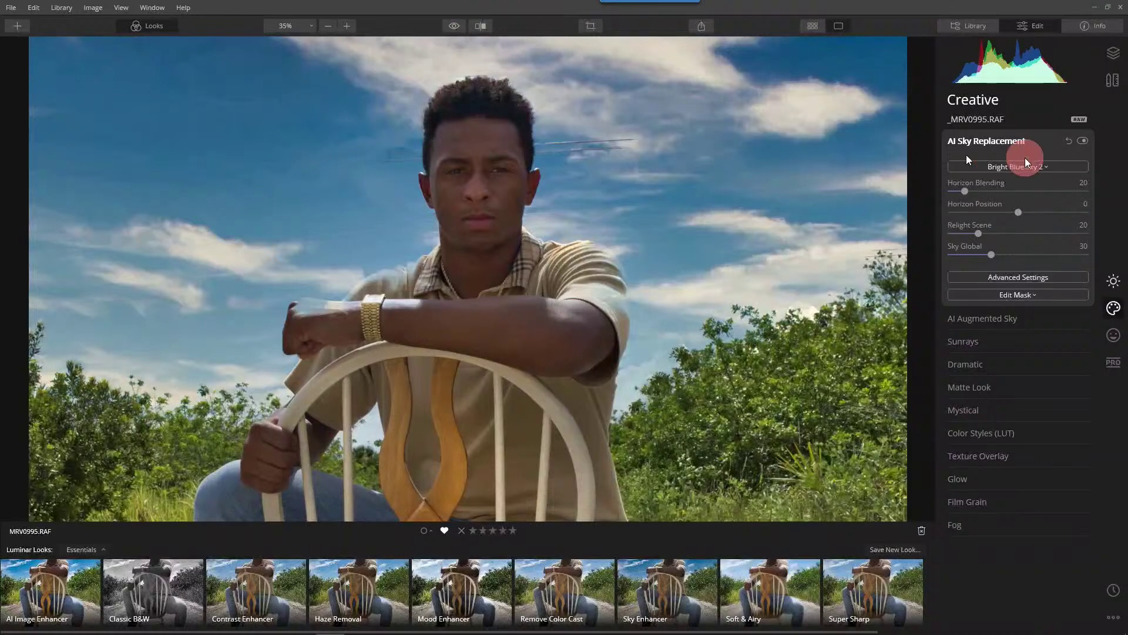
pyautogui.click(1083, 141)
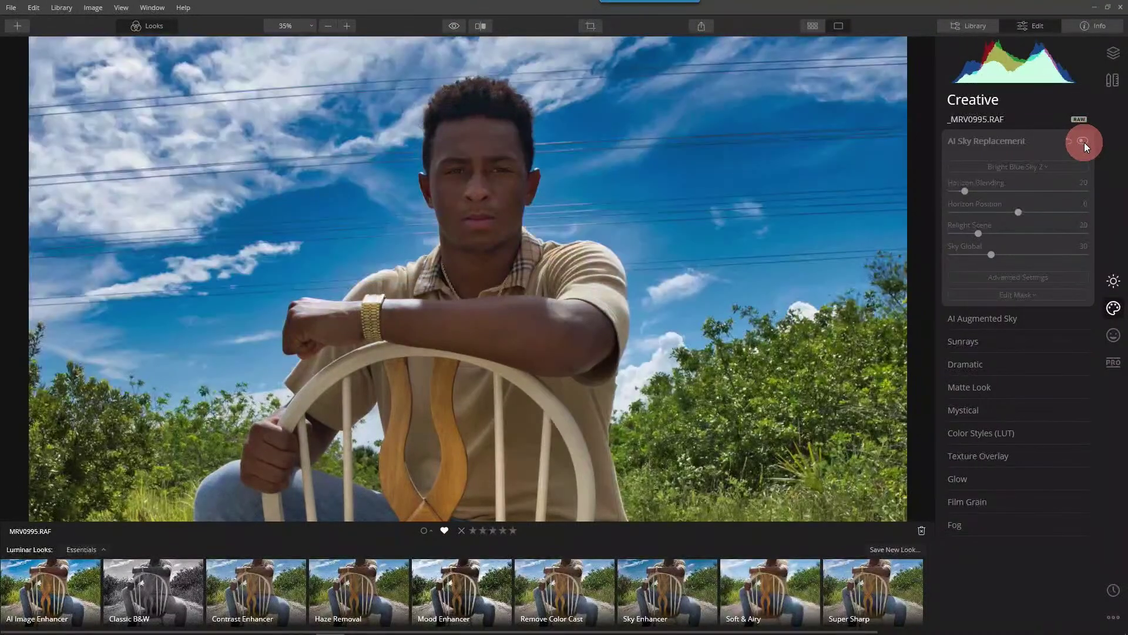
pyautogui.click(1083, 141)
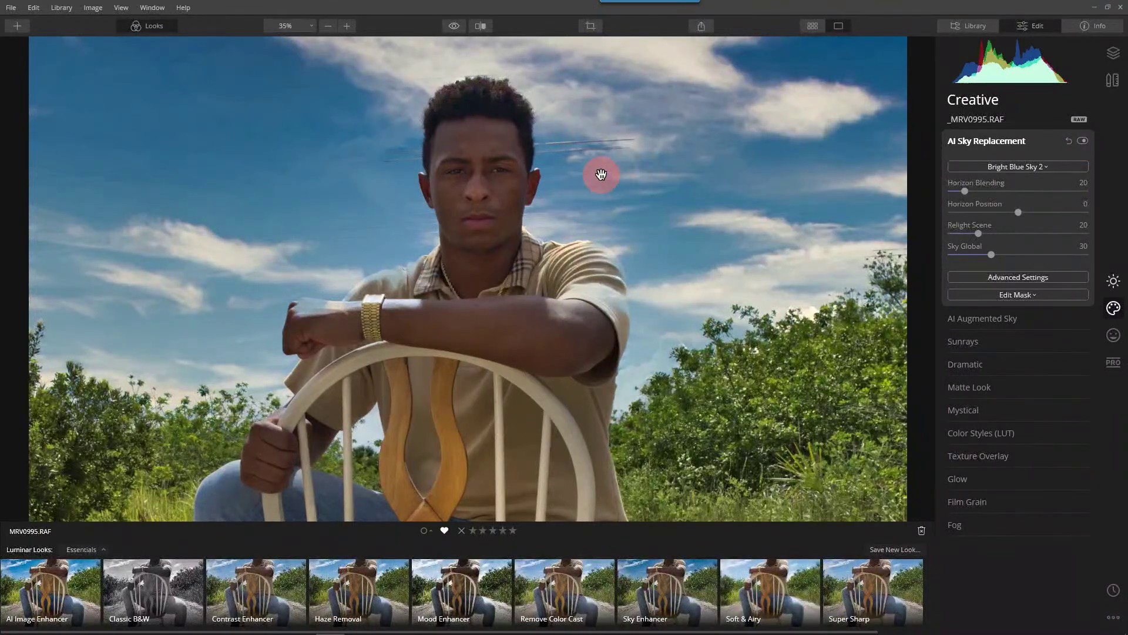
# Hide the looks collection, lower the sky replacement's Close Gaps to 1, and compare the photo with and without the new sky
pyautogui.click(1017, 277)
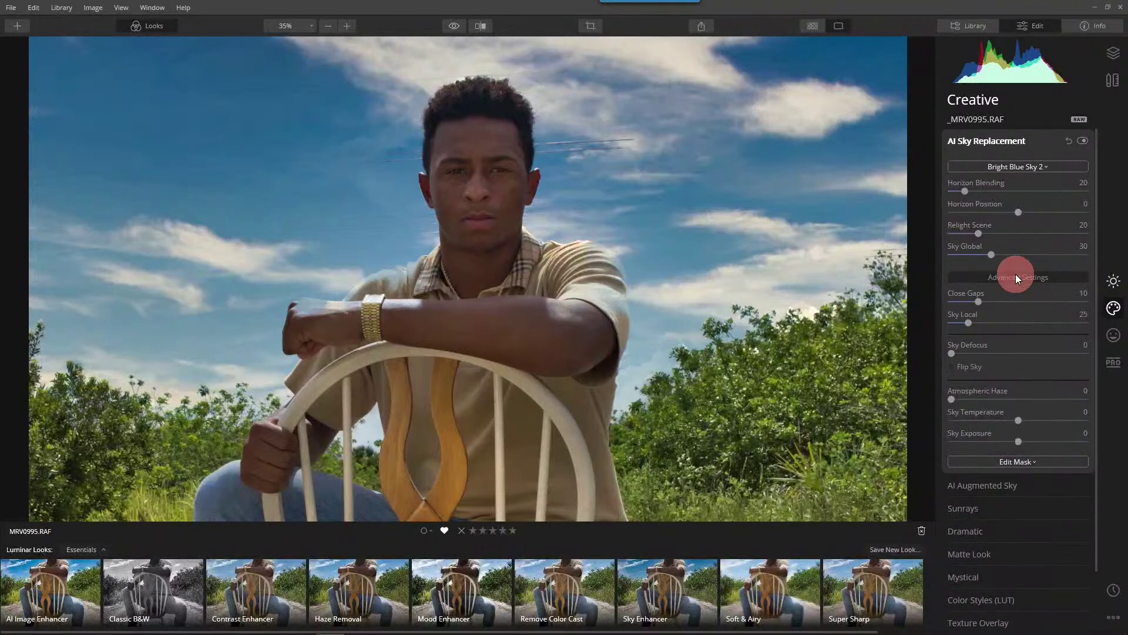
pyautogui.click(145, 25)
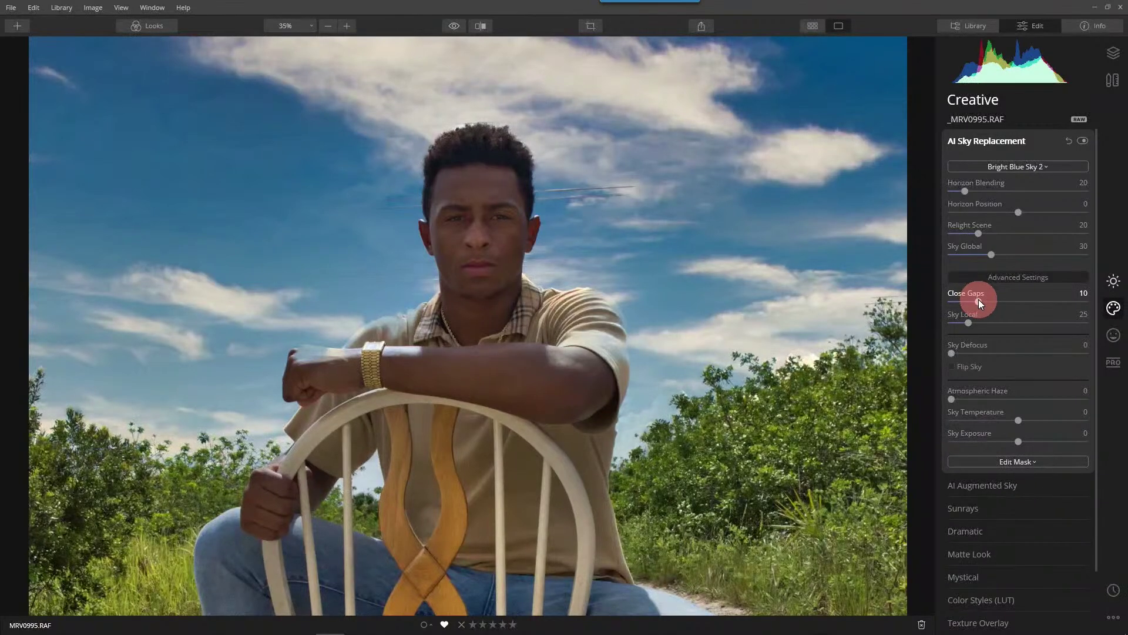
pyautogui.moveTo(978, 298); pyautogui.dragTo(964, 300)
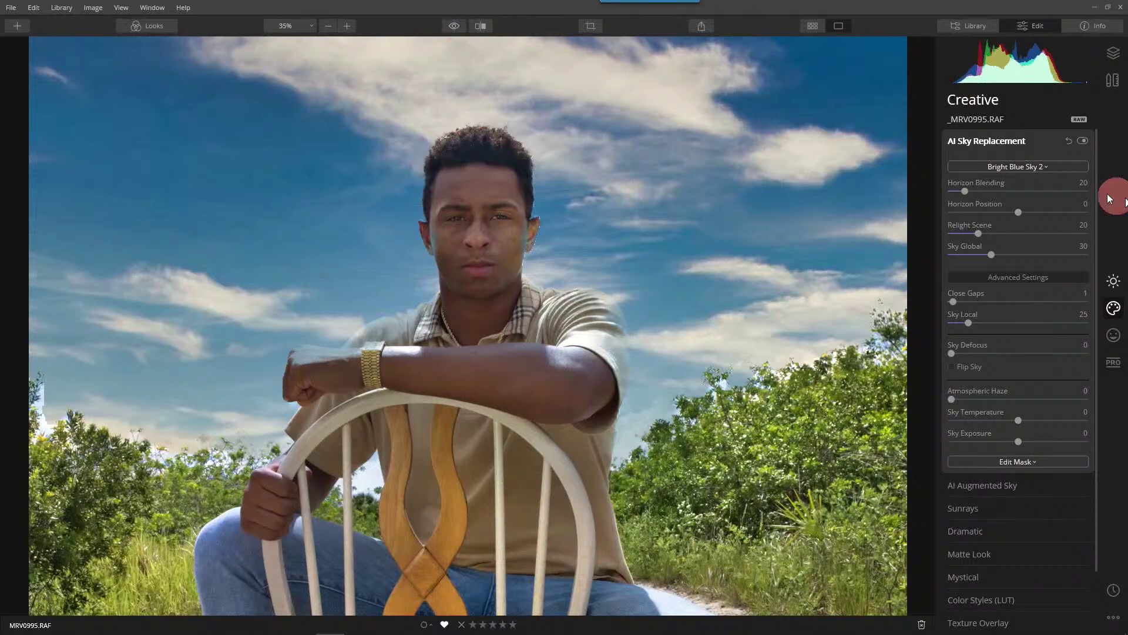
pyautogui.click(1087, 139)
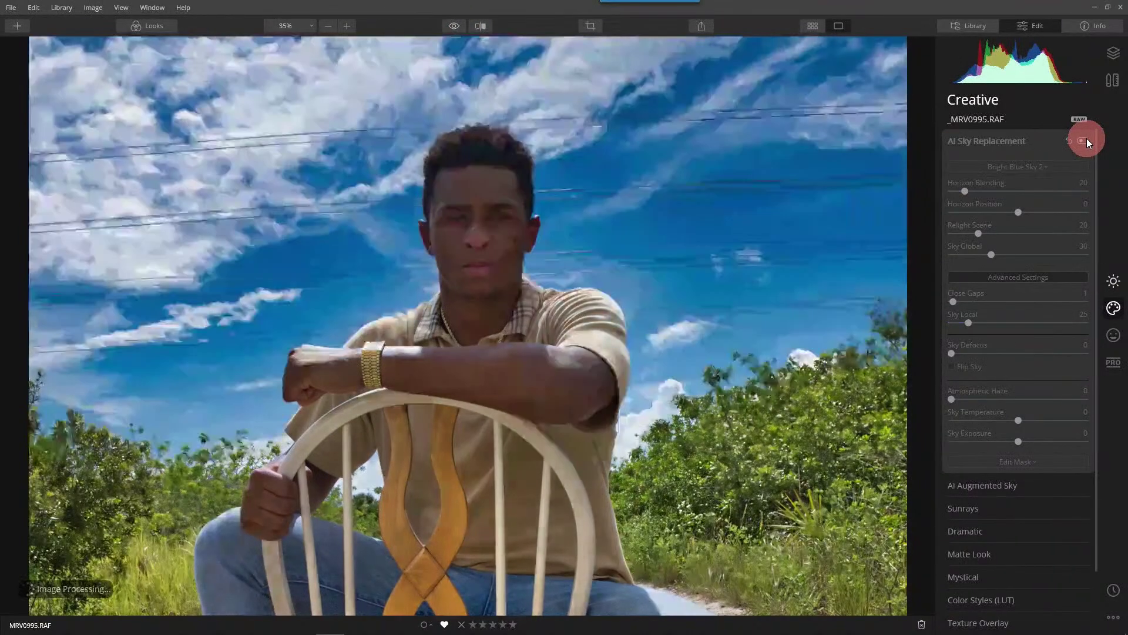
pyautogui.click(1087, 139)
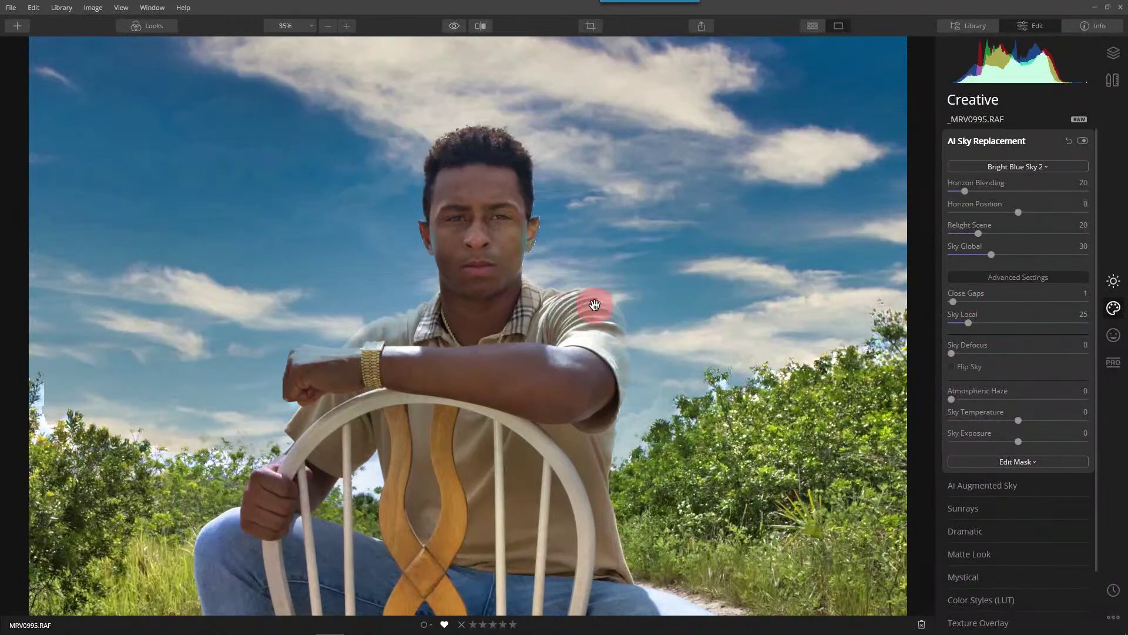
# Set the sky replacement's Sky Local to 116 and its Sky Global to 0
pyautogui.moveTo(970, 322); pyautogui.dragTo(1030, 321)
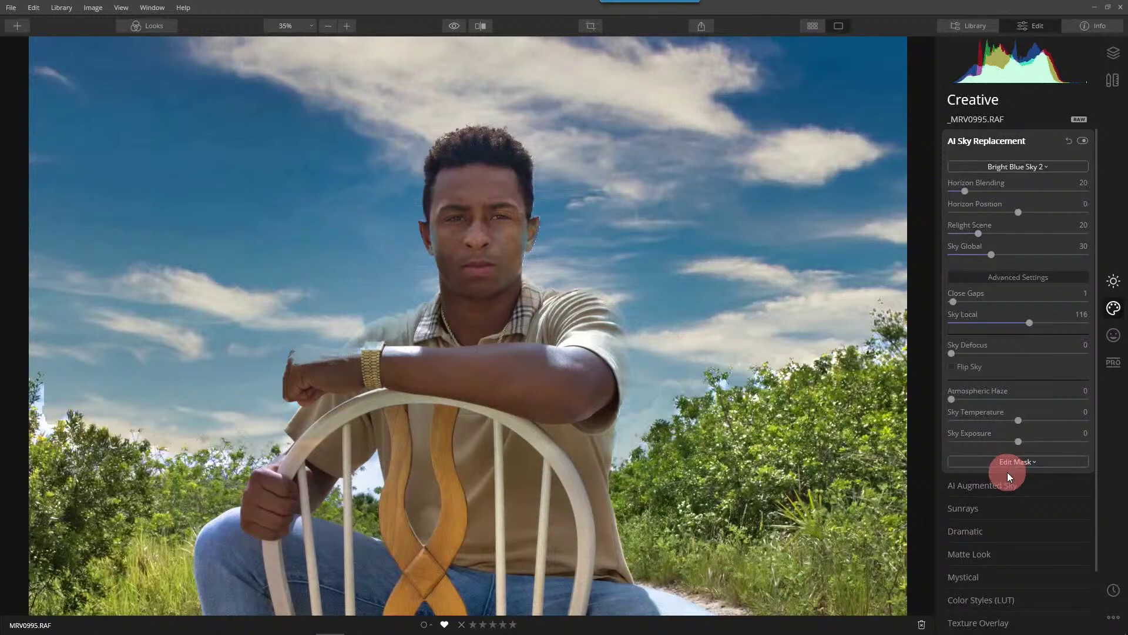
pyautogui.click(994, 255)
pyautogui.moveTo(995, 256); pyautogui.dragTo(967, 260)
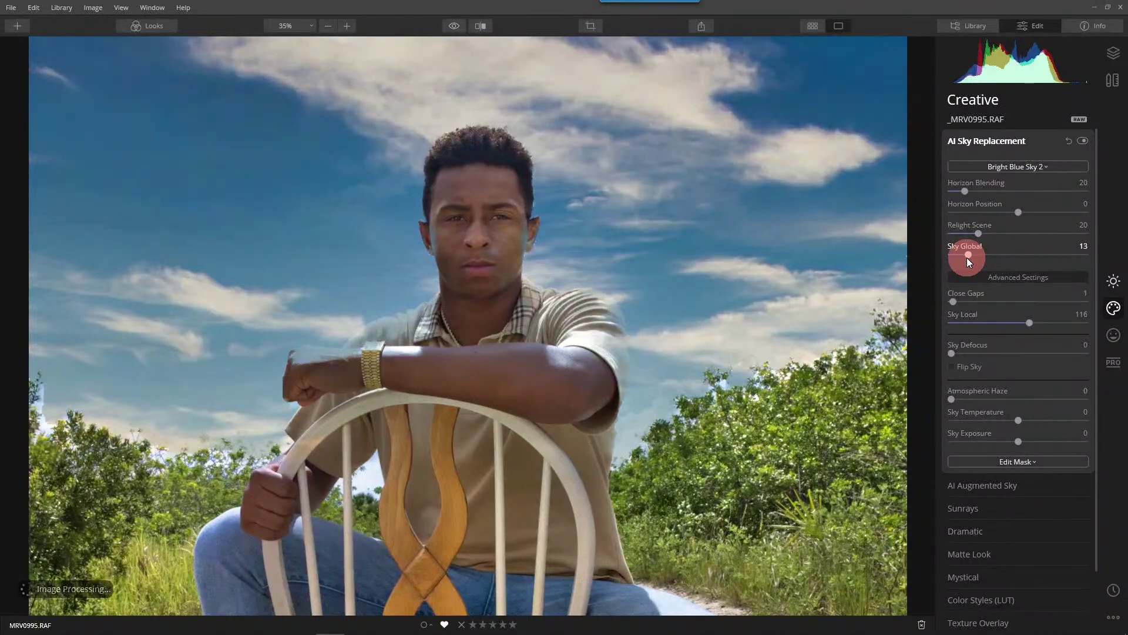
pyautogui.moveTo(976, 256); pyautogui.dragTo(1036, 252)
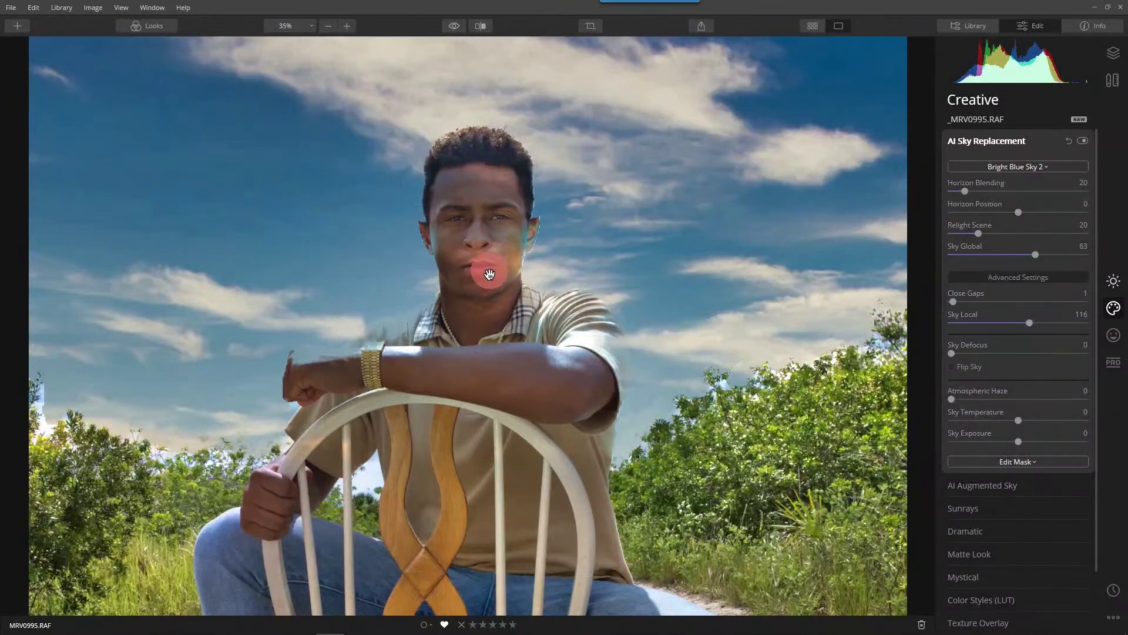
pyautogui.moveTo(1027, 252); pyautogui.dragTo(961, 257)
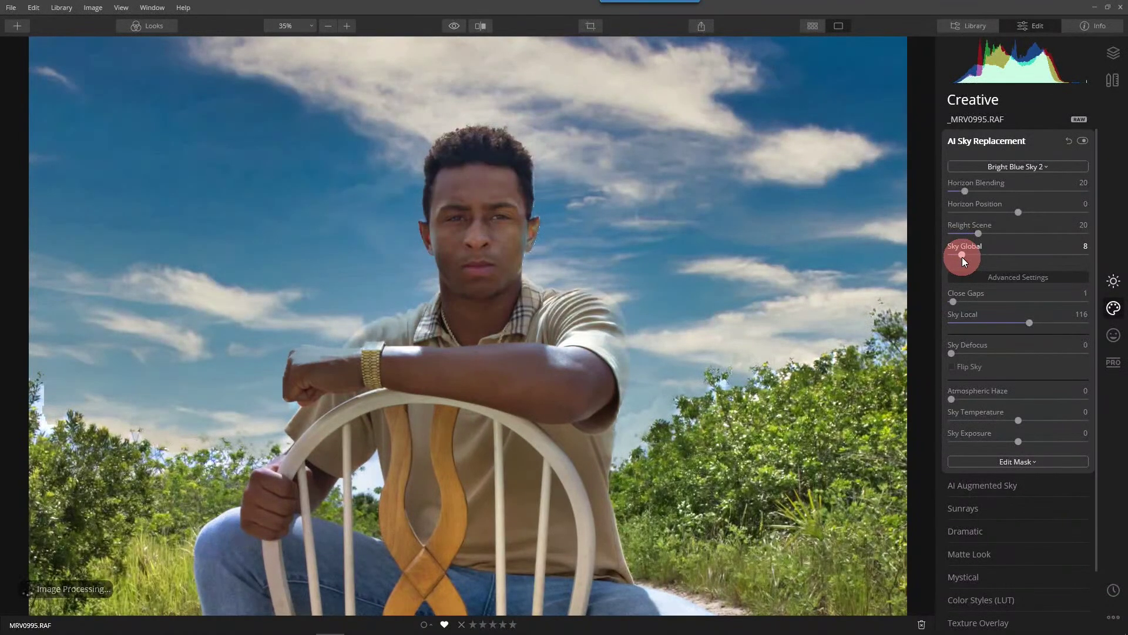
pyautogui.moveTo(961, 256); pyautogui.dragTo(952, 262)
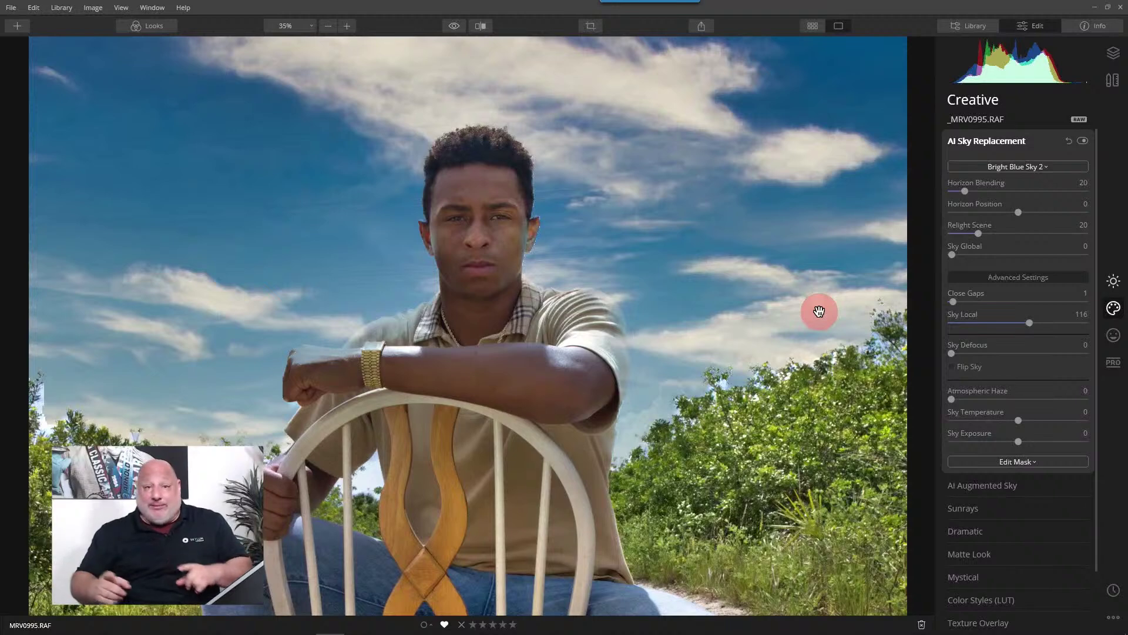
# Compare the adjusted sky replacement with the original photo
pyautogui.scroll(-1, 667, 229)
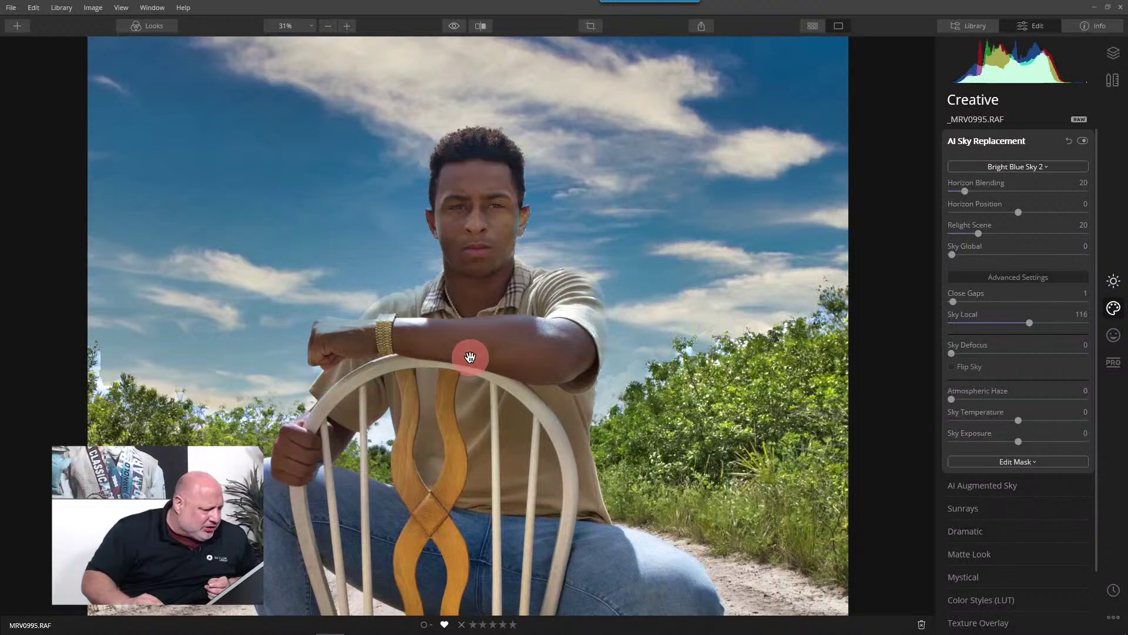
pyautogui.click(453, 26)
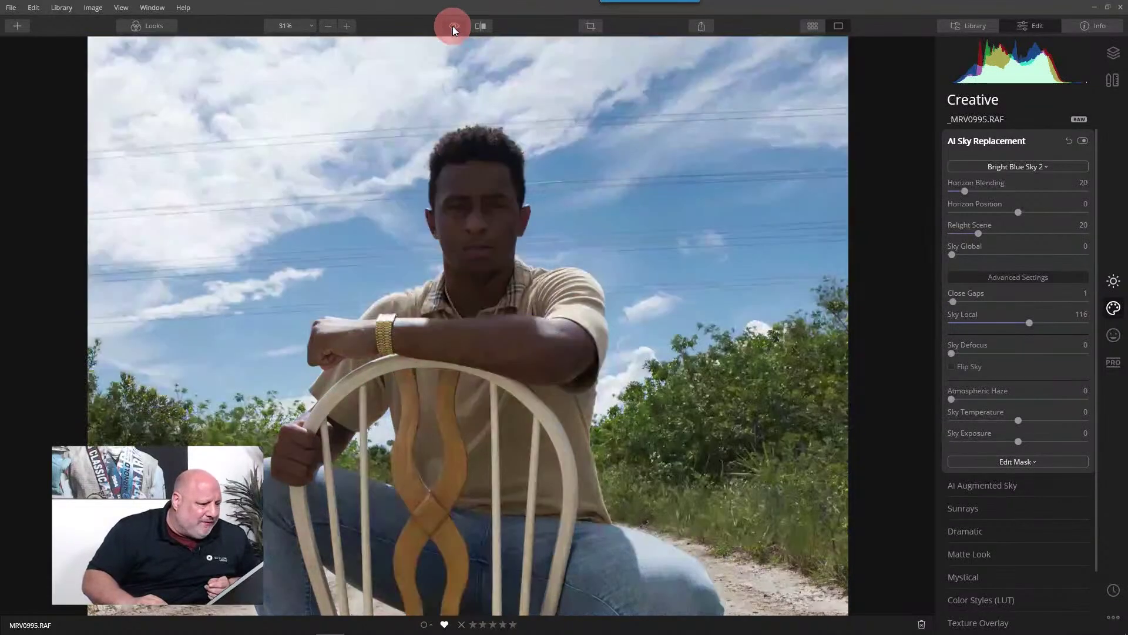
pyautogui.click(452, 26)
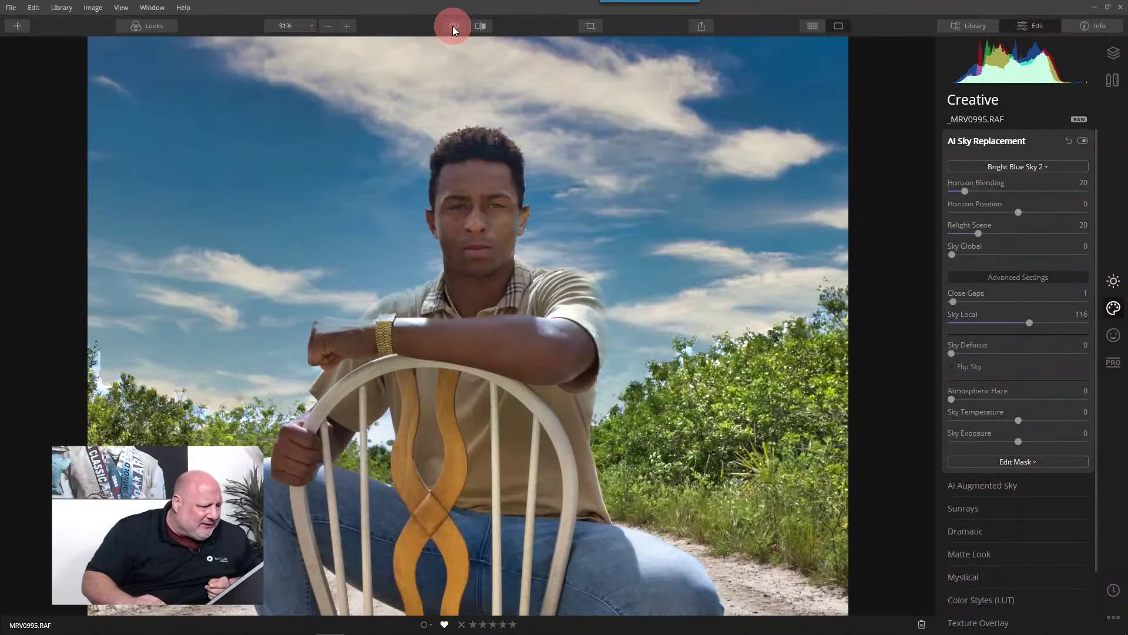
# Add a brush mask to the sky replacement and erase it along the man's head, shoulders and arms at size 40
pyautogui.click(1026, 460)
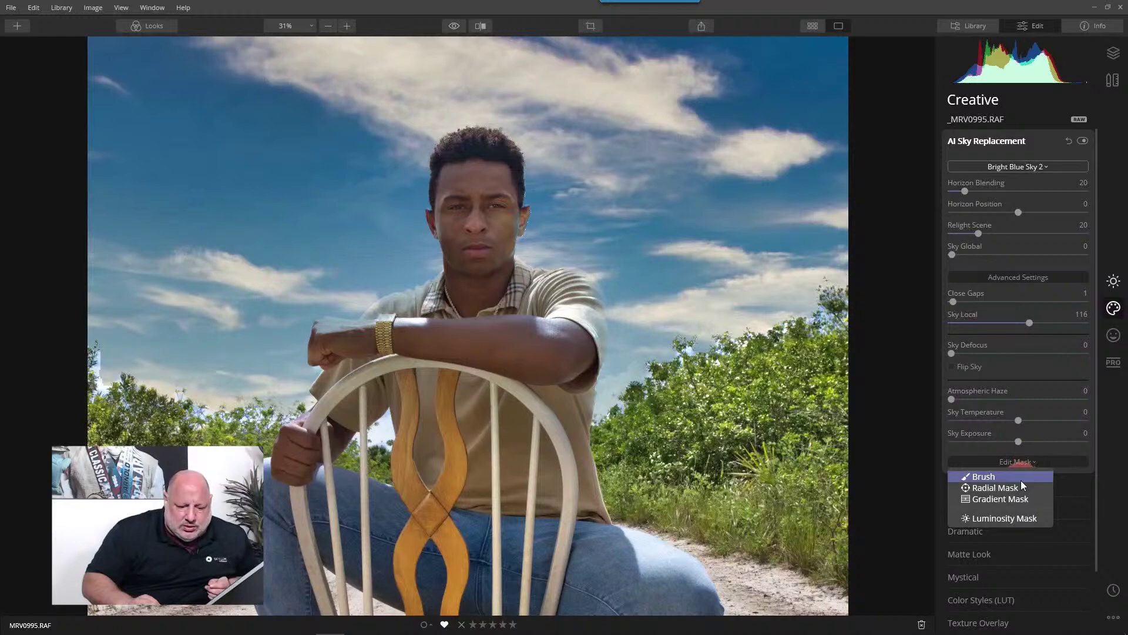
pyautogui.click(1020, 480)
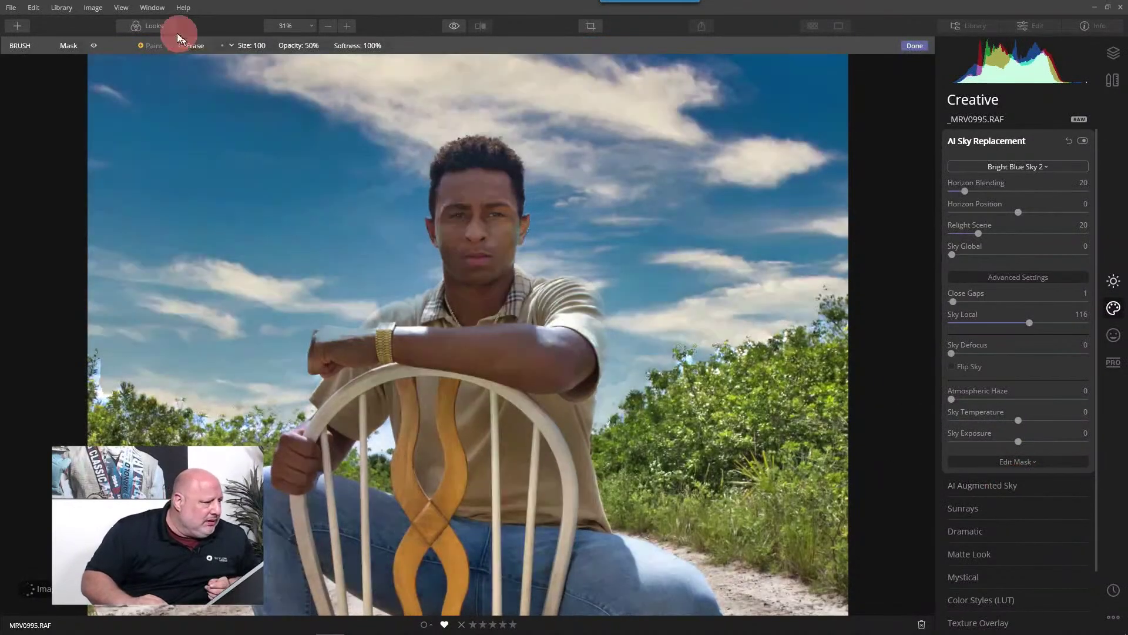
pyautogui.click(185, 44)
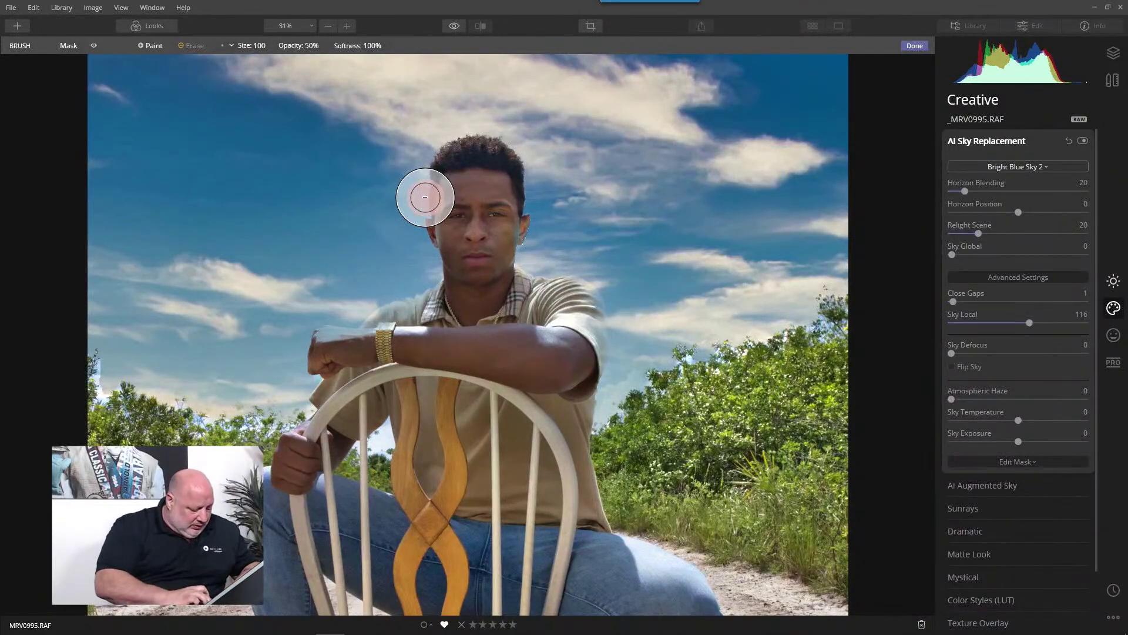
pyautogui.press('[')
pyautogui.press('[')
pyautogui.press('[')
pyautogui.press('[')
pyautogui.press('[')
pyautogui.press('[')
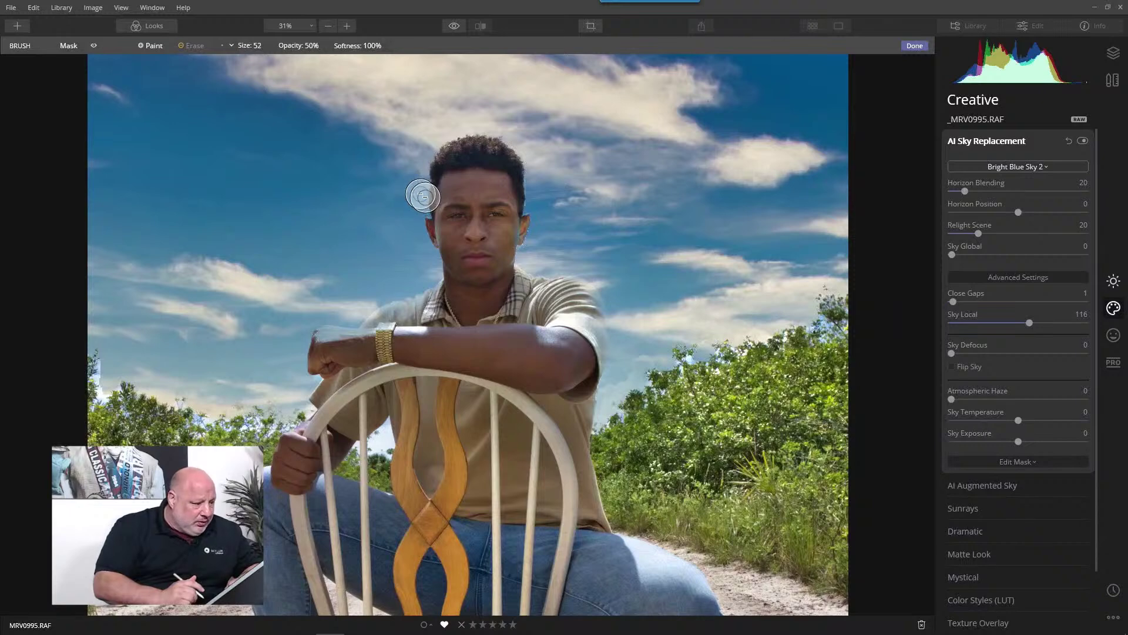
pyautogui.moveTo(424, 195)
pyautogui.mouseDown()
pyautogui.moveTo(508, 201)
pyautogui.moveTo(506, 243)
pyautogui.moveTo(503, 172)
pyautogui.moveTo(514, 218)
pyautogui.moveTo(487, 298)
pyautogui.moveTo(505, 356)
pyautogui.moveTo(548, 312)
pyautogui.moveTo(529, 345)
pyautogui.moveTo(557, 321)
pyautogui.moveTo(561, 330)
pyautogui.moveTo(563, 287)
pyautogui.moveTo(586, 328)
pyautogui.moveTo(580, 294)
pyautogui.moveTo(592, 307)
pyautogui.moveTo(586, 362)
pyautogui.moveTo(588, 323)
pyautogui.moveTo(595, 359)
pyautogui.moveTo(569, 410)
pyautogui.moveTo(593, 332)
pyautogui.moveTo(588, 381)
pyautogui.moveTo(596, 343)
pyautogui.moveTo(583, 290)
pyautogui.moveTo(566, 289)
pyautogui.moveTo(598, 320)
pyautogui.moveTo(599, 333)
pyautogui.moveTo(577, 288)
pyautogui.moveTo(594, 369)
pyautogui.moveTo(581, 300)
pyautogui.moveTo(596, 321)
pyautogui.moveTo(597, 361)
pyautogui.moveTo(578, 296)
pyautogui.moveTo(599, 363)
pyautogui.moveTo(578, 292)
pyautogui.moveTo(599, 328)
pyautogui.moveTo(590, 332)
pyautogui.moveTo(588, 298)
pyautogui.moveTo(596, 364)
pyautogui.moveTo(577, 289)
pyautogui.moveTo(597, 344)
pyautogui.moveTo(531, 431)
pyautogui.moveTo(546, 406)
pyautogui.moveTo(436, 350)
pyautogui.moveTo(330, 340)
pyautogui.moveTo(435, 346)
pyautogui.moveTo(611, 331)
pyautogui.moveTo(318, 342)
pyautogui.moveTo(380, 343)
pyautogui.moveTo(409, 308)
pyautogui.moveTo(363, 352)
pyautogui.moveTo(380, 324)
pyautogui.moveTo(341, 379)
pyautogui.moveTo(444, 306)
pyautogui.moveTo(453, 211)
pyautogui.moveTo(456, 235)
pyautogui.mouseUp()
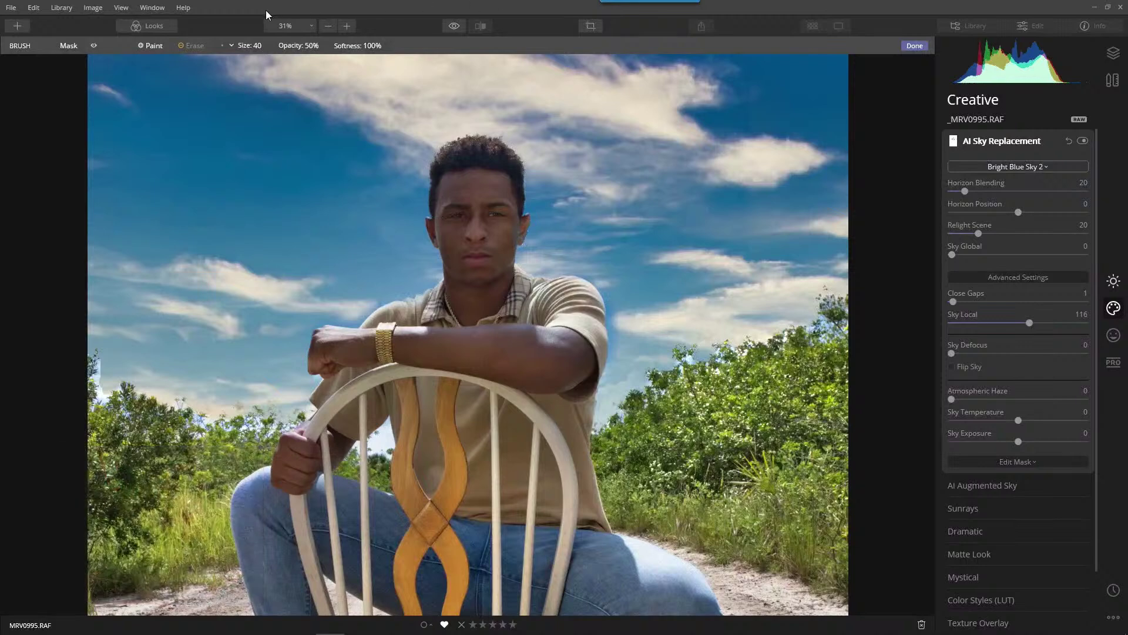
# Show the mask overlay and set the erasing brush's opacity to 100%
pyautogui.click(95, 45)
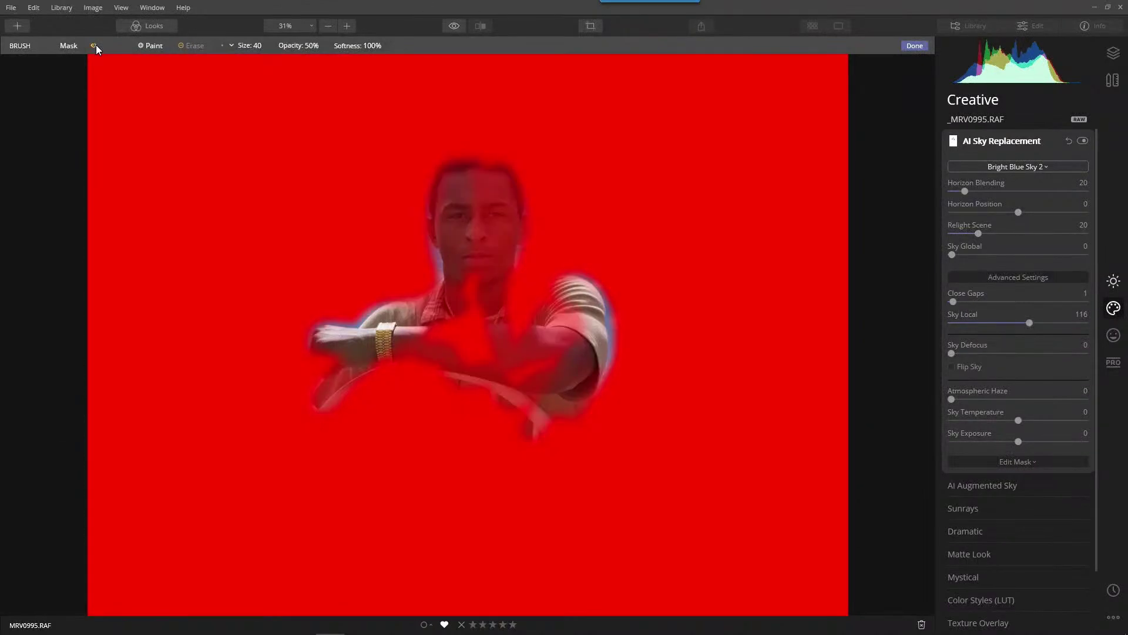
pyautogui.click(384, 45)
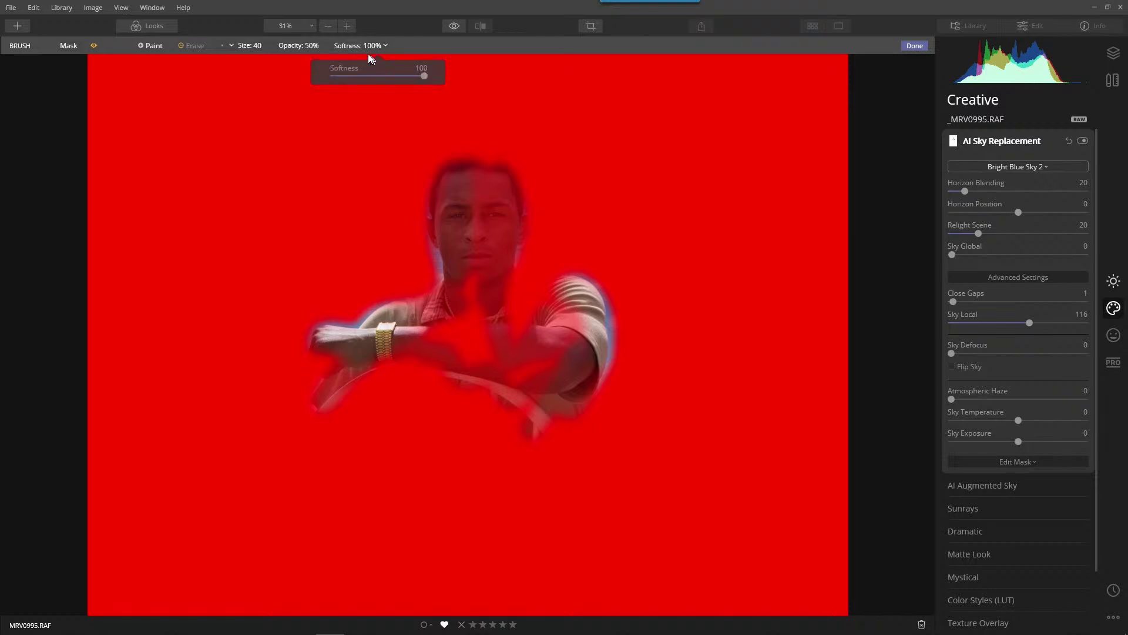
pyautogui.click(306, 44)
pyautogui.moveTo(319, 74); pyautogui.dragTo(400, 65)
# Erase the remaining mask inside the man's face, chest and arms, enlarging the brush to size 88
pyautogui.moveTo(462, 191)
pyautogui.mouseDown()
pyautogui.moveTo(481, 239)
pyautogui.moveTo(484, 208)
pyautogui.moveTo(470, 212)
pyautogui.moveTo(460, 182)
pyautogui.moveTo(457, 242)
pyautogui.moveTo(460, 187)
pyautogui.mouseUp()
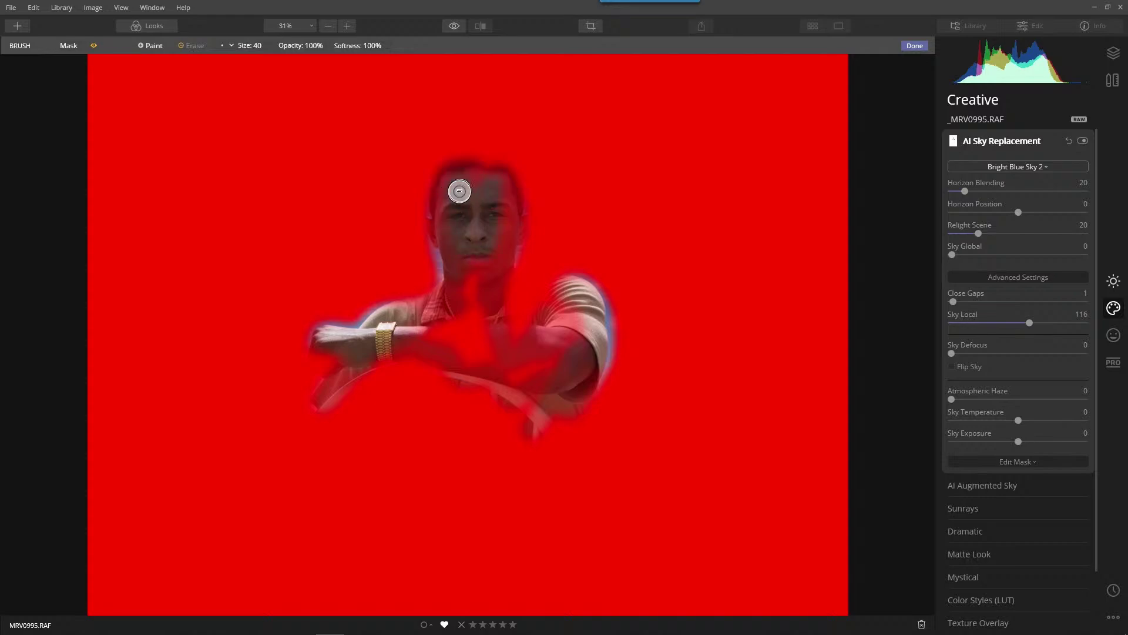
pyautogui.press(']')
pyautogui.press(']')
pyautogui.press(']')
pyautogui.press(']')
pyautogui.press(']')
pyautogui.press(']')
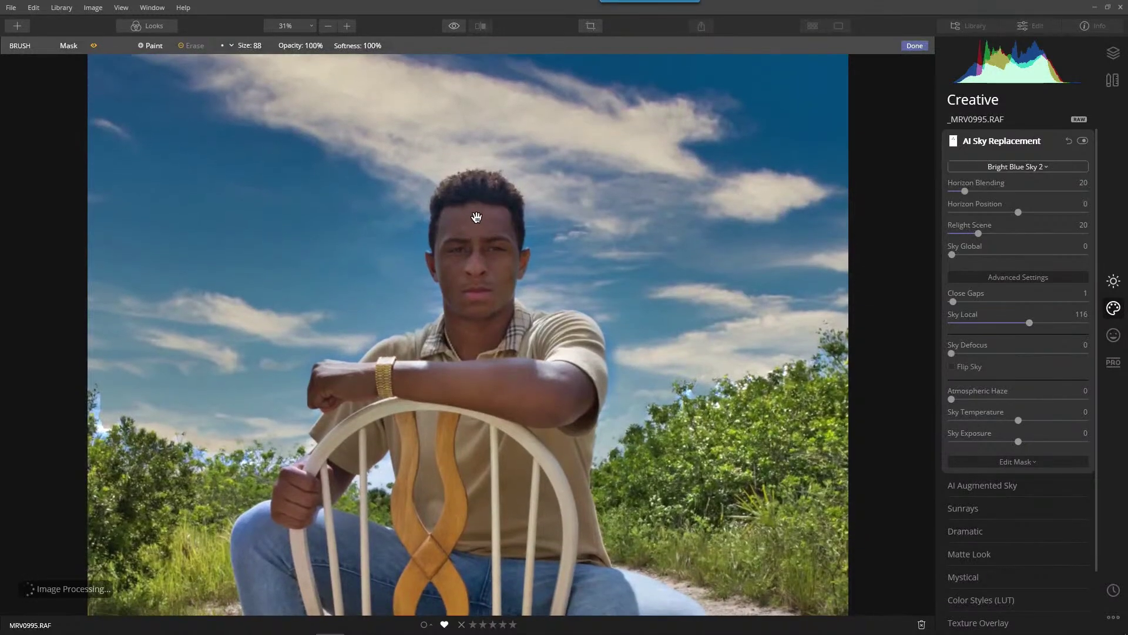
pyautogui.moveTo(477, 222); pyautogui.dragTo(480, 245)
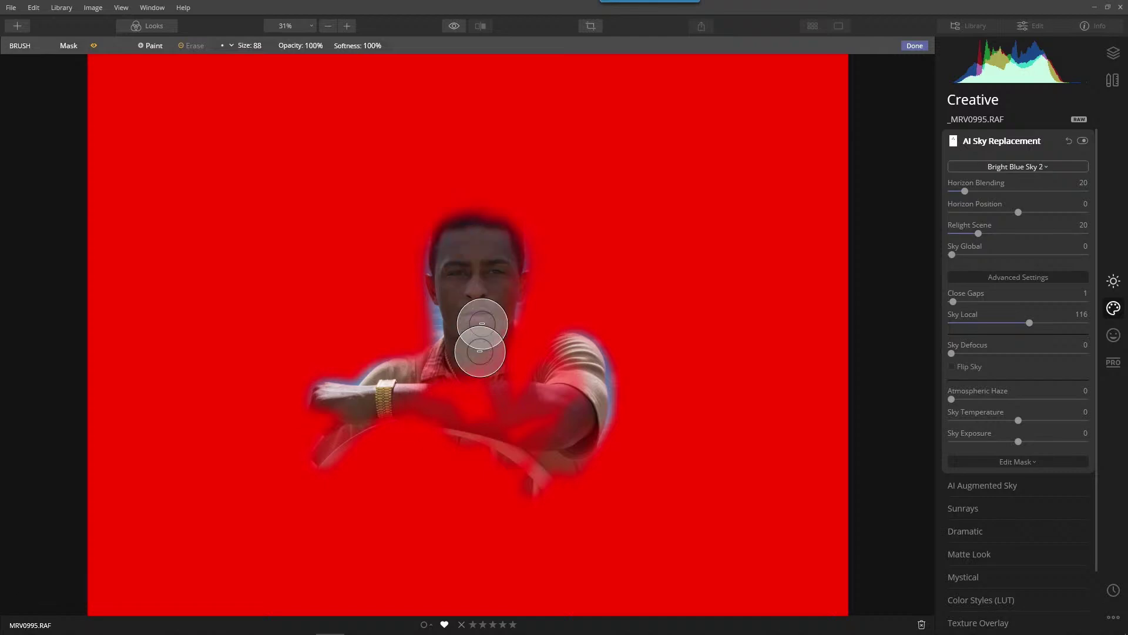
pyautogui.moveTo(464, 428)
pyautogui.mouseDown()
pyautogui.moveTo(523, 417)
pyautogui.moveTo(482, 421)
pyautogui.moveTo(520, 364)
pyautogui.moveTo(507, 363)
pyautogui.moveTo(575, 377)
pyautogui.moveTo(504, 360)
pyautogui.moveTo(567, 369)
pyautogui.moveTo(505, 425)
pyautogui.moveTo(547, 416)
pyautogui.moveTo(477, 429)
pyautogui.moveTo(380, 409)
pyautogui.moveTo(332, 457)
pyautogui.moveTo(396, 395)
pyautogui.mouseUp()
pyautogui.moveTo(464, 290); pyautogui.dragTo(466, 310)
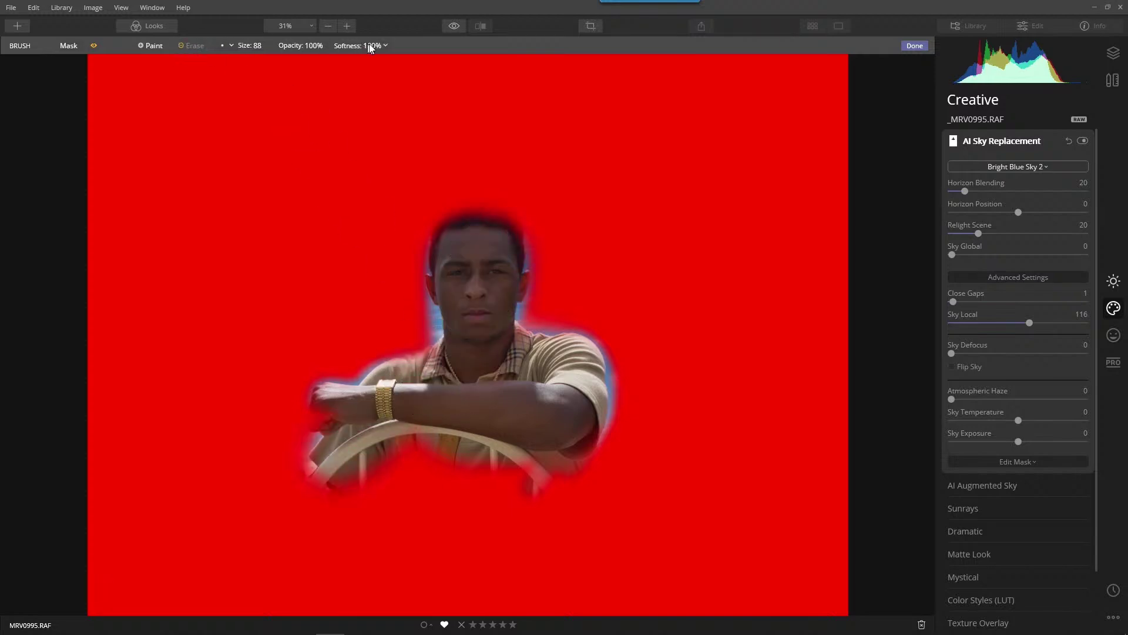
# Hide the mask overlay and paint the sky effect back around the head, neck and shoulder at 10% opacity and brush size 52
pyautogui.moveTo(307, 45)
pyautogui.moveTo(365, 74); pyautogui.dragTo(287, 86)
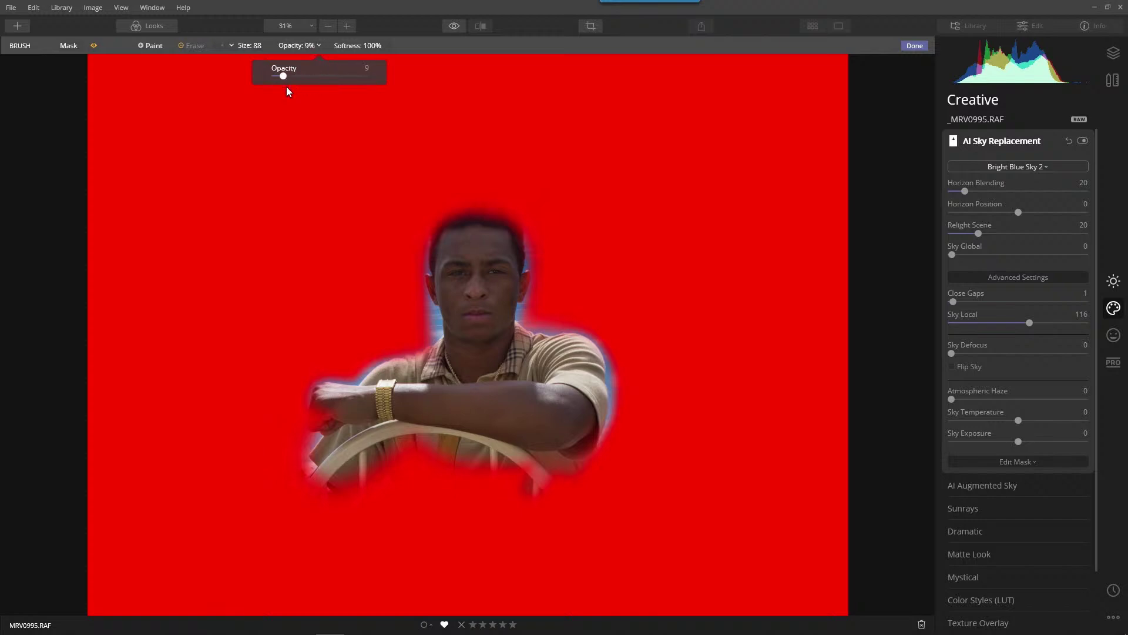
pyautogui.click(183, 45)
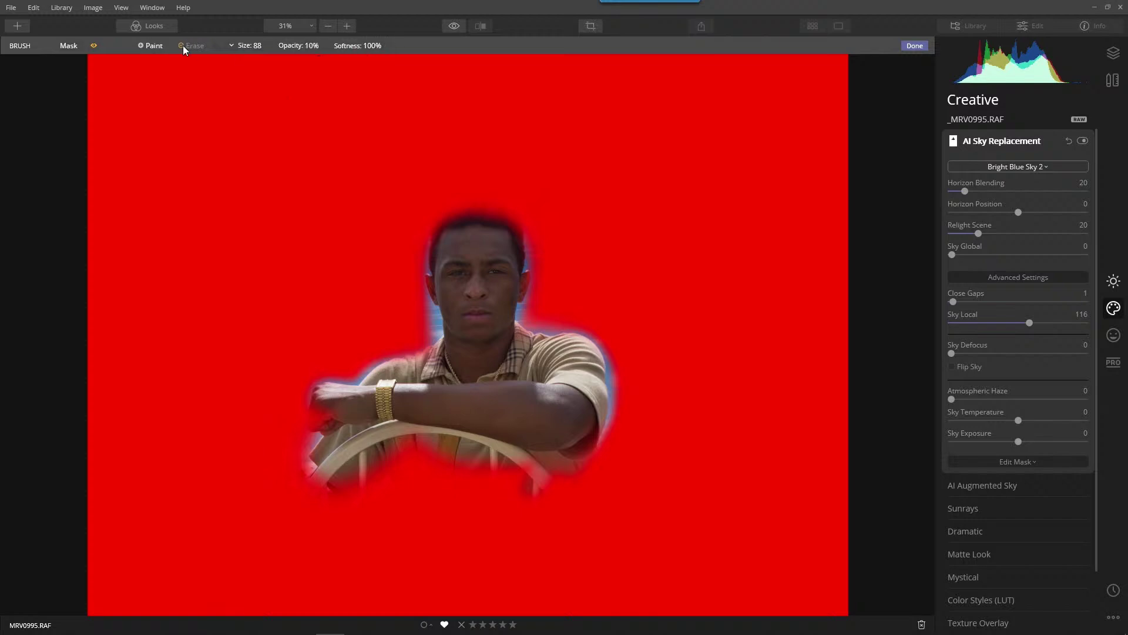
pyautogui.click(94, 46)
pyautogui.press('[')
pyautogui.press('[')
pyautogui.press('[')
pyautogui.press('[')
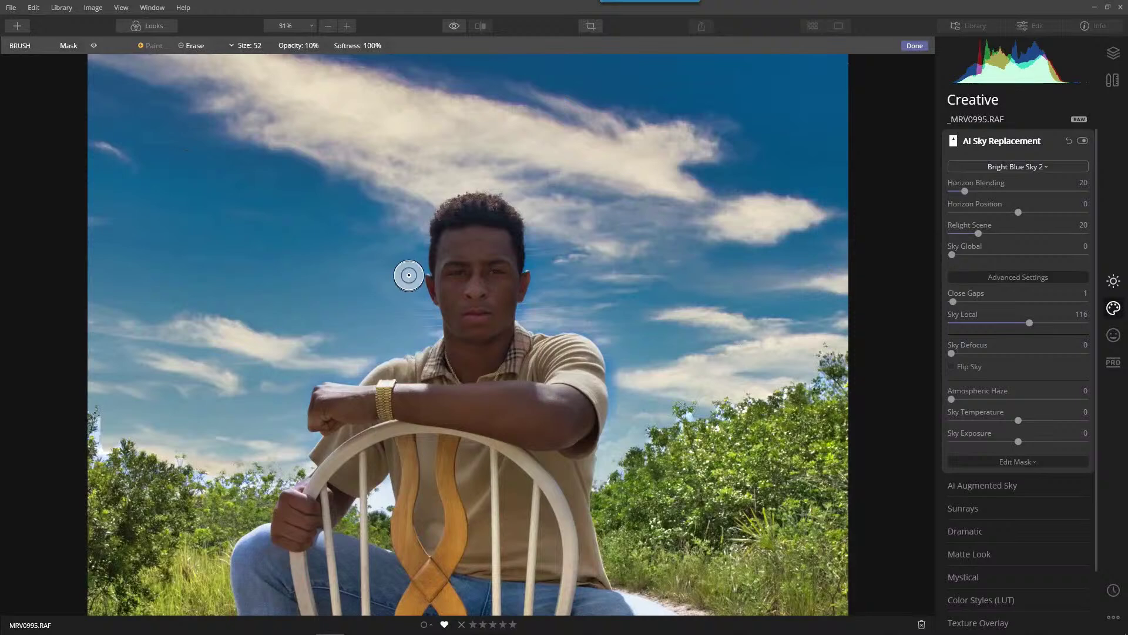
pyautogui.moveTo(420, 307); pyautogui.dragTo(428, 323)
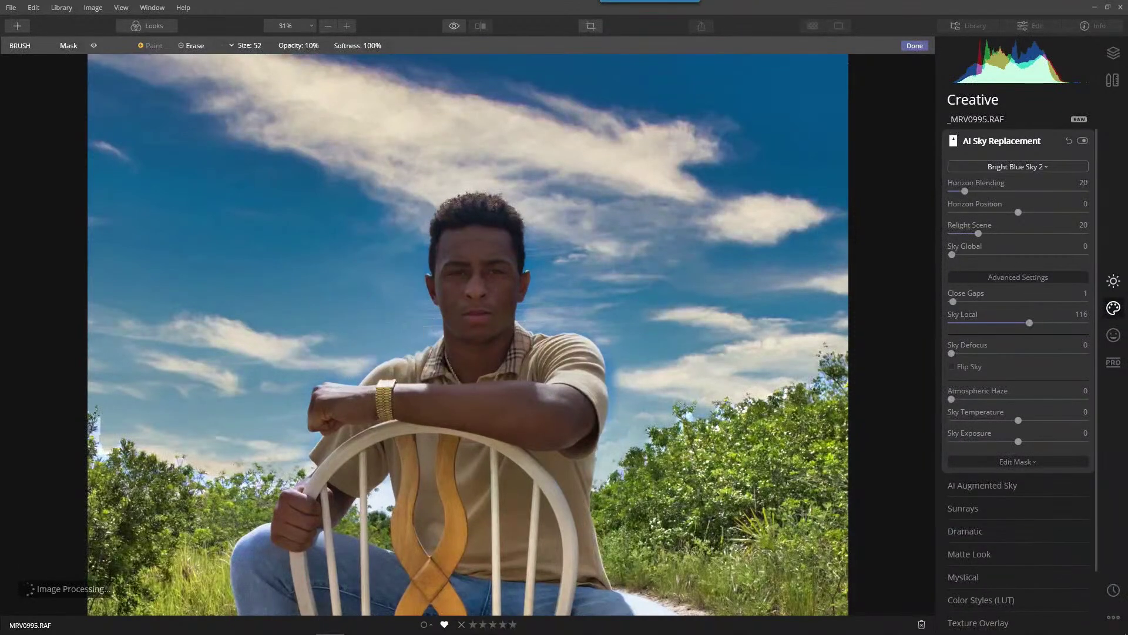
pyautogui.moveTo(552, 293)
pyautogui.mouseDown()
pyautogui.moveTo(531, 206)
pyautogui.moveTo(562, 291)
pyautogui.mouseUp()
pyautogui.moveTo(406, 337); pyautogui.dragTo(379, 331)
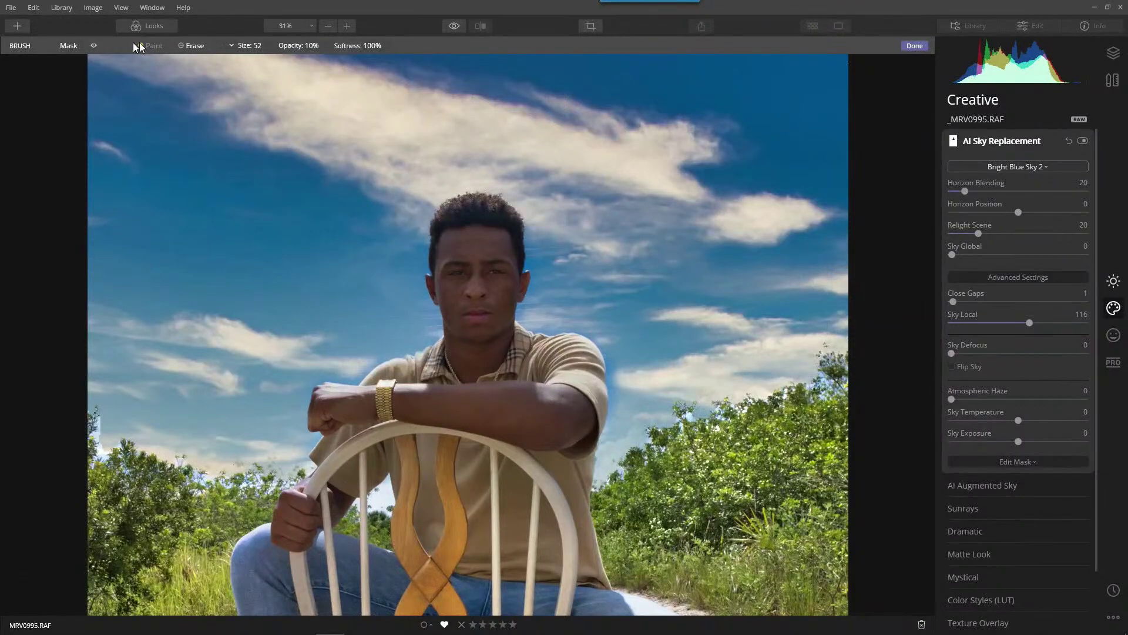
# Check the mask overlay, then paint the sky effect back along the outer edges of the sleeve and shoulders and finish the mask
pyautogui.click(68, 45)
pyautogui.click(93, 45)
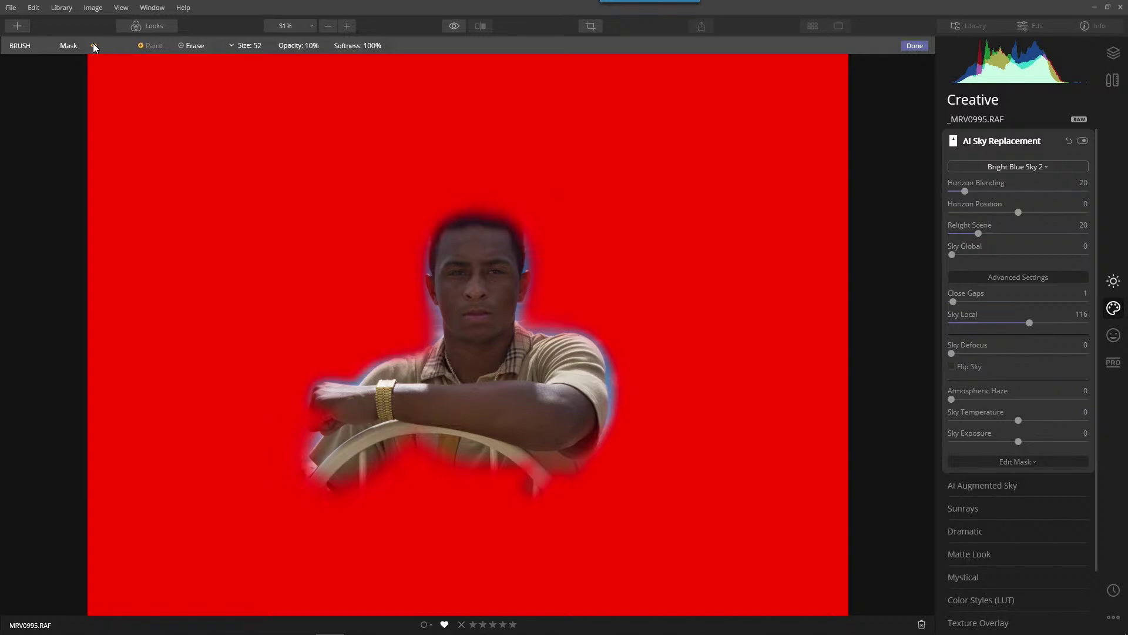
pyautogui.click(94, 45)
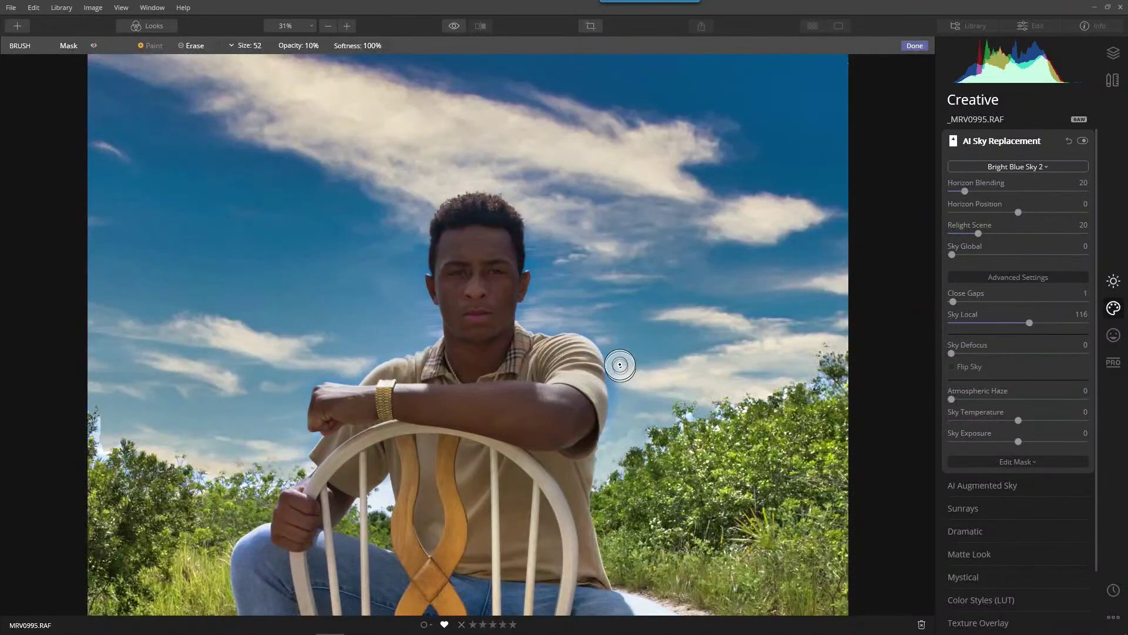
pyautogui.moveTo(620, 344)
pyautogui.mouseDown()
pyautogui.moveTo(632, 412)
pyautogui.moveTo(614, 338)
pyautogui.moveTo(628, 391)
pyautogui.moveTo(621, 351)
pyautogui.mouseUp()
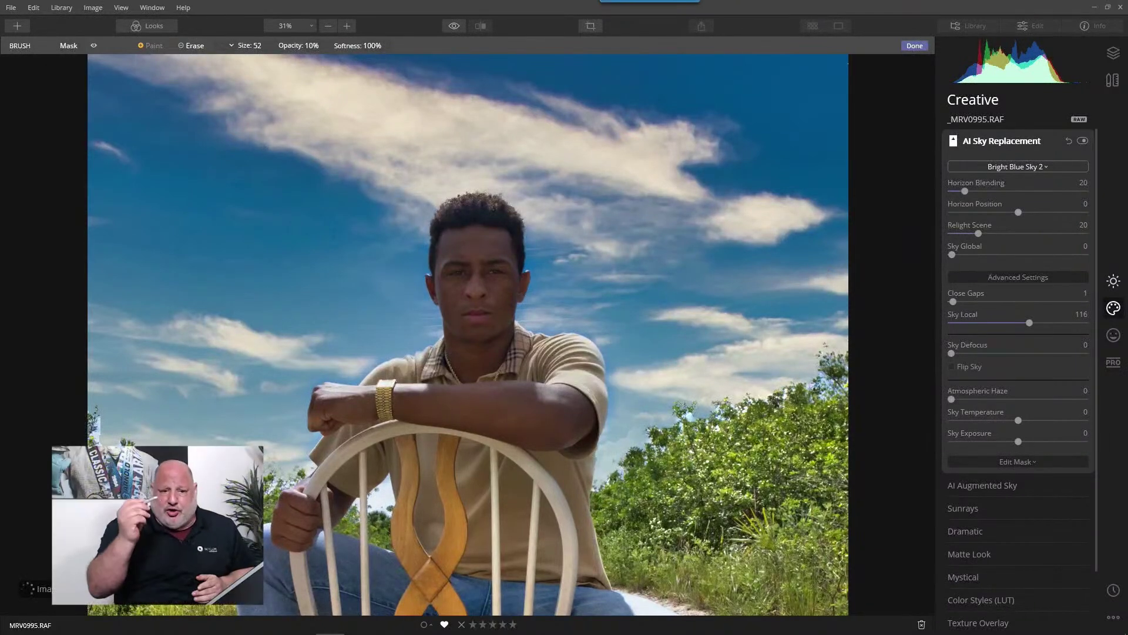
pyautogui.moveTo(632, 395)
pyautogui.mouseDown()
pyautogui.moveTo(637, 411)
pyautogui.moveTo(622, 349)
pyautogui.moveTo(619, 452)
pyautogui.mouseUp()
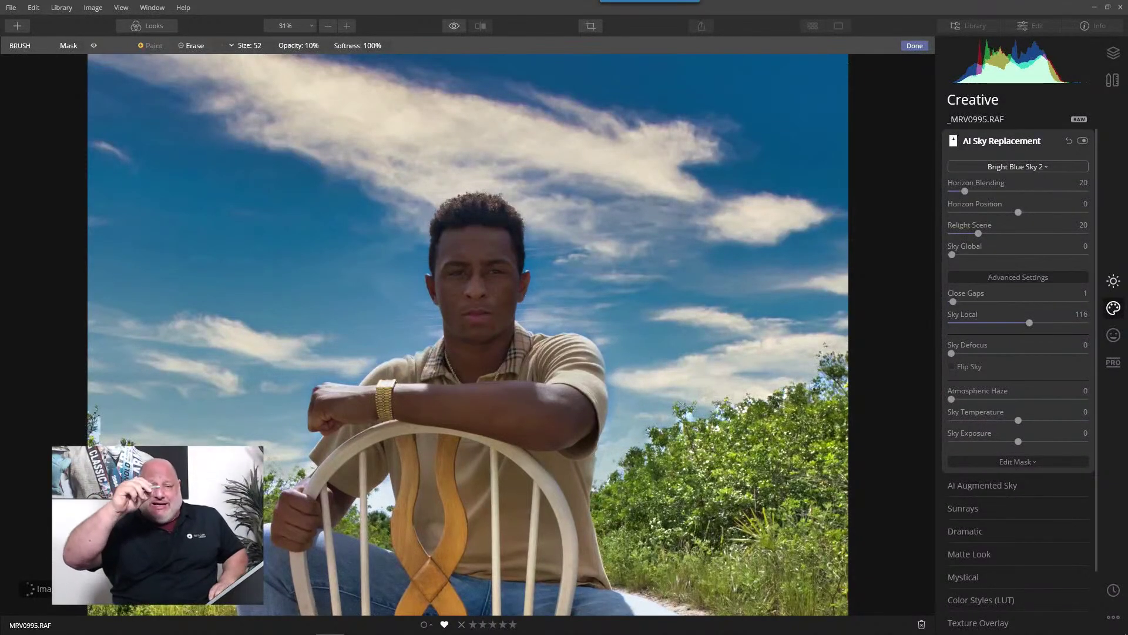
pyautogui.moveTo(582, 312)
pyautogui.mouseDown()
pyautogui.moveTo(543, 317)
pyautogui.moveTo(570, 319)
pyautogui.moveTo(553, 316)
pyautogui.moveTo(587, 303)
pyautogui.moveTo(573, 307)
pyautogui.moveTo(611, 332)
pyautogui.moveTo(634, 388)
pyautogui.mouseUp()
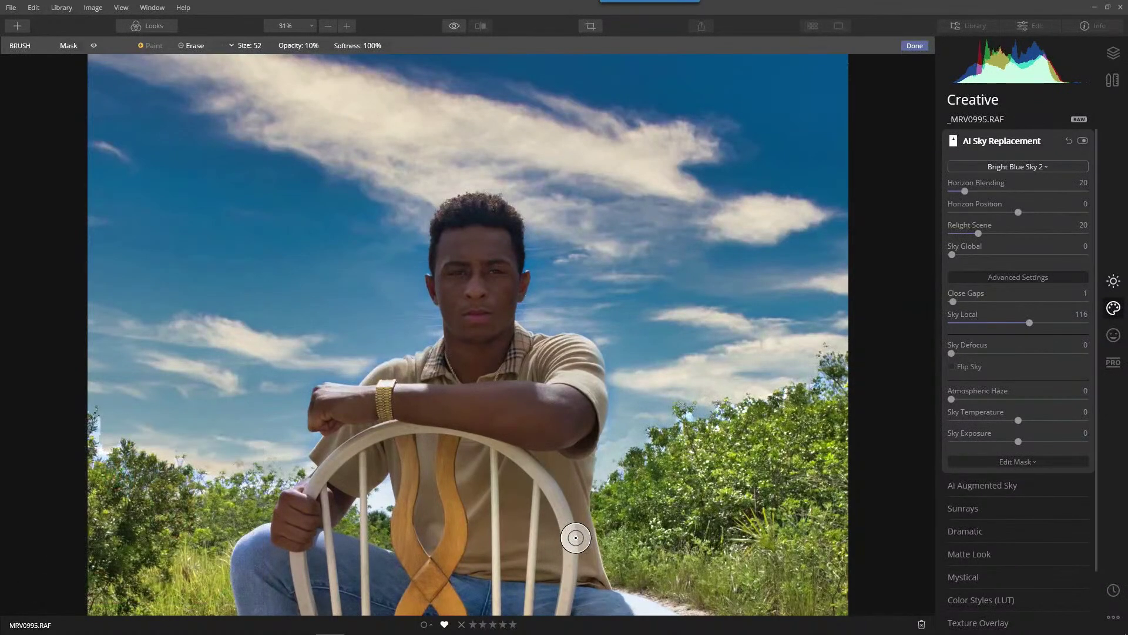
pyautogui.moveTo(373, 353); pyautogui.dragTo(360, 377)
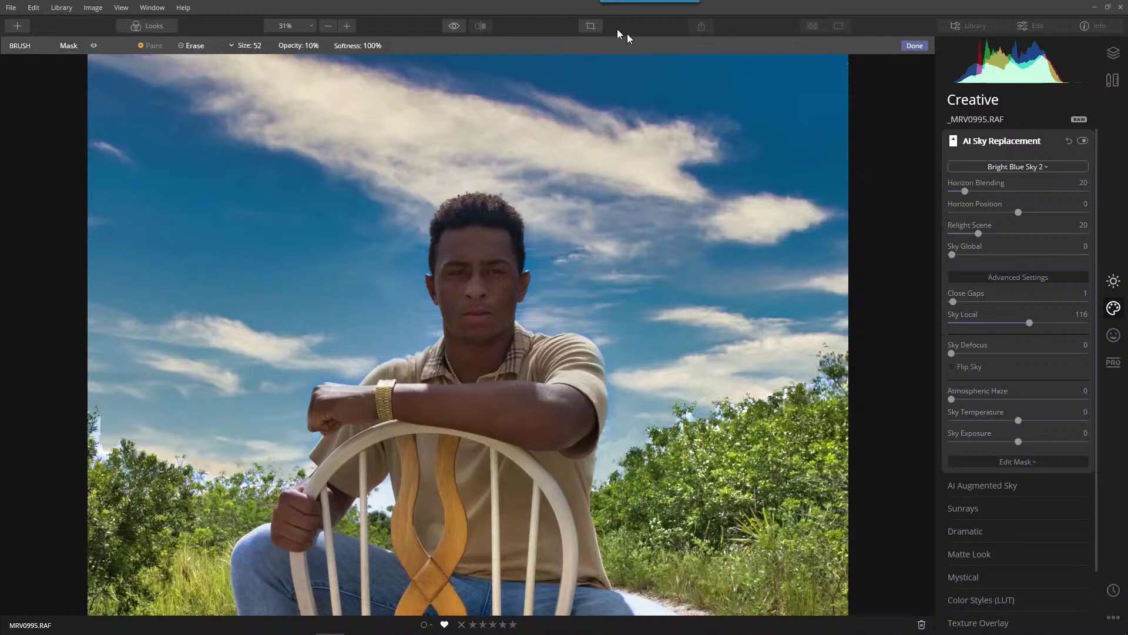
pyautogui.click(914, 46)
# In Advanced Contrast, set Shadows Contrast to 22 and Shadows Balance to 8, and compare the photo with the effect off and on
pyautogui.scroll(-2, 525, 274)
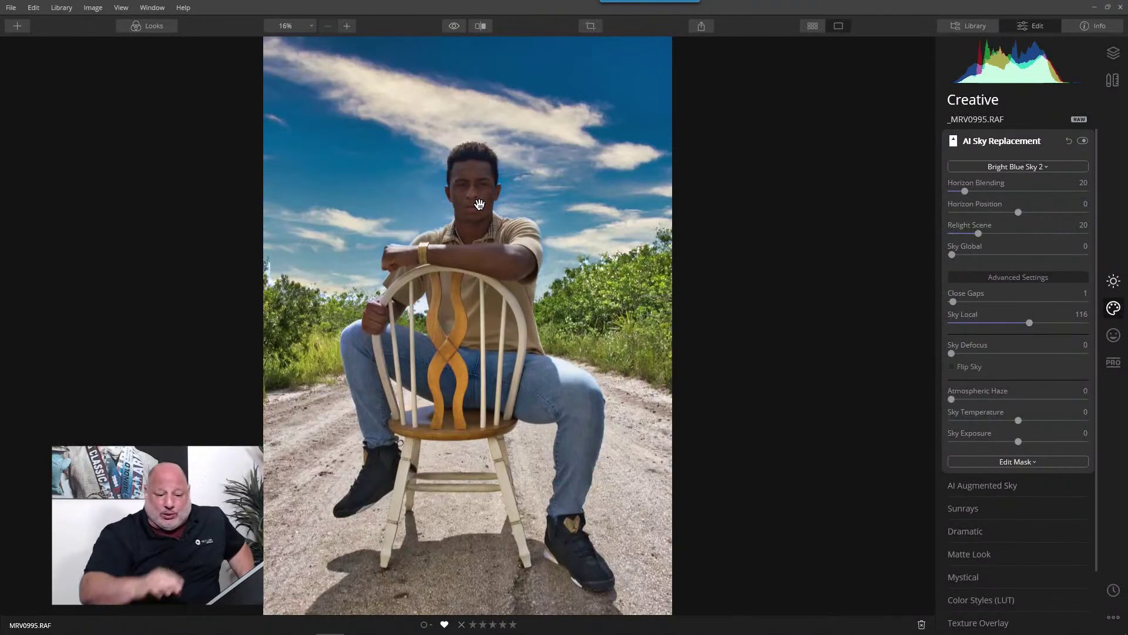
pyautogui.scroll(-2, 999, 528)
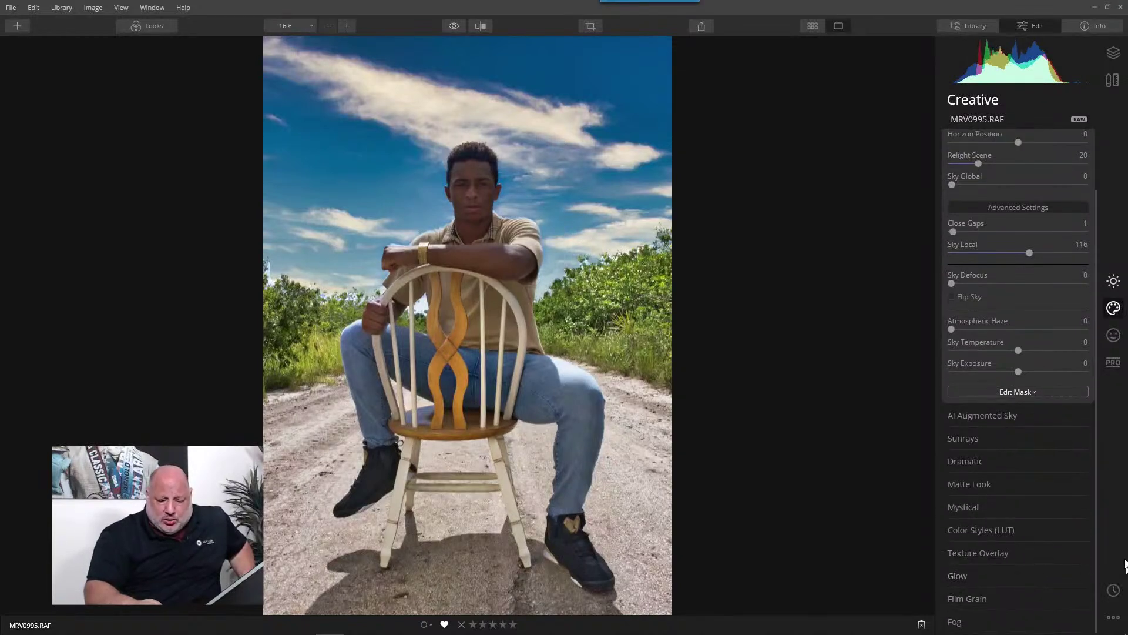
pyautogui.click(1115, 364)
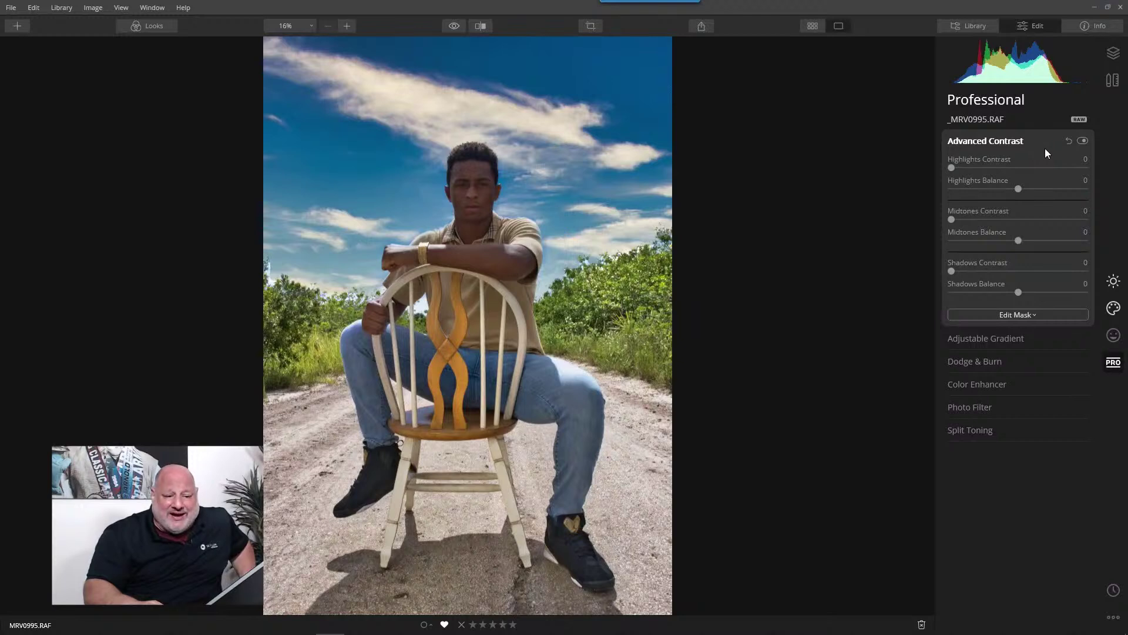
pyautogui.moveTo(988, 273)
pyautogui.mouseDown()
pyautogui.moveTo(1015, 271)
pyautogui.moveTo(964, 297)
pyautogui.moveTo(1017, 302)
pyautogui.moveTo(1010, 272)
pyautogui.mouseUp()
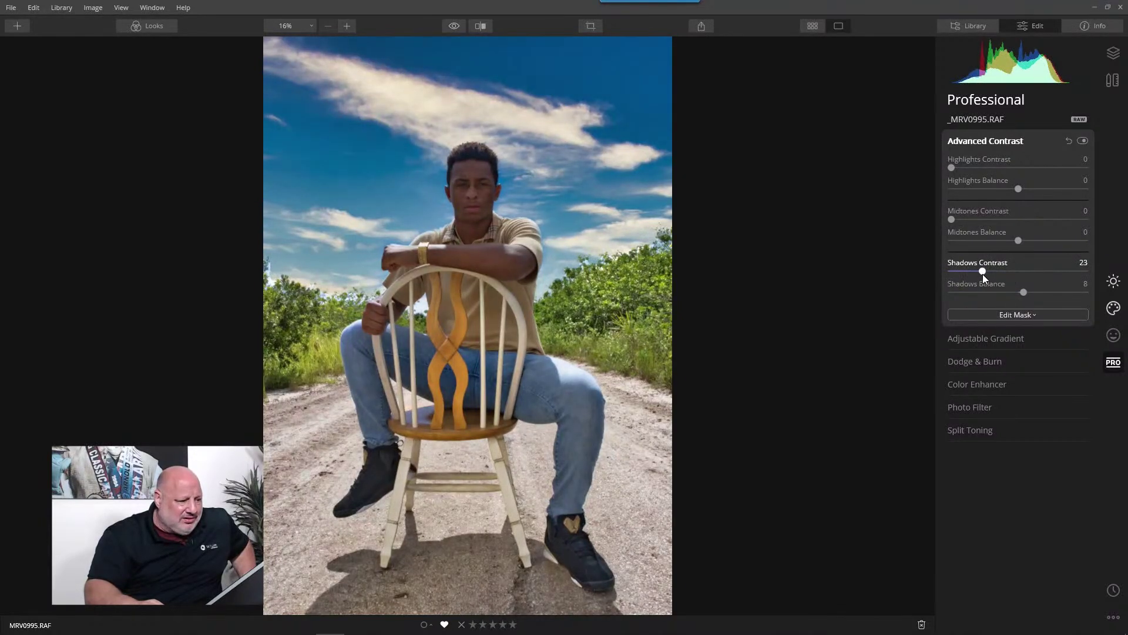
pyautogui.click(982, 272)
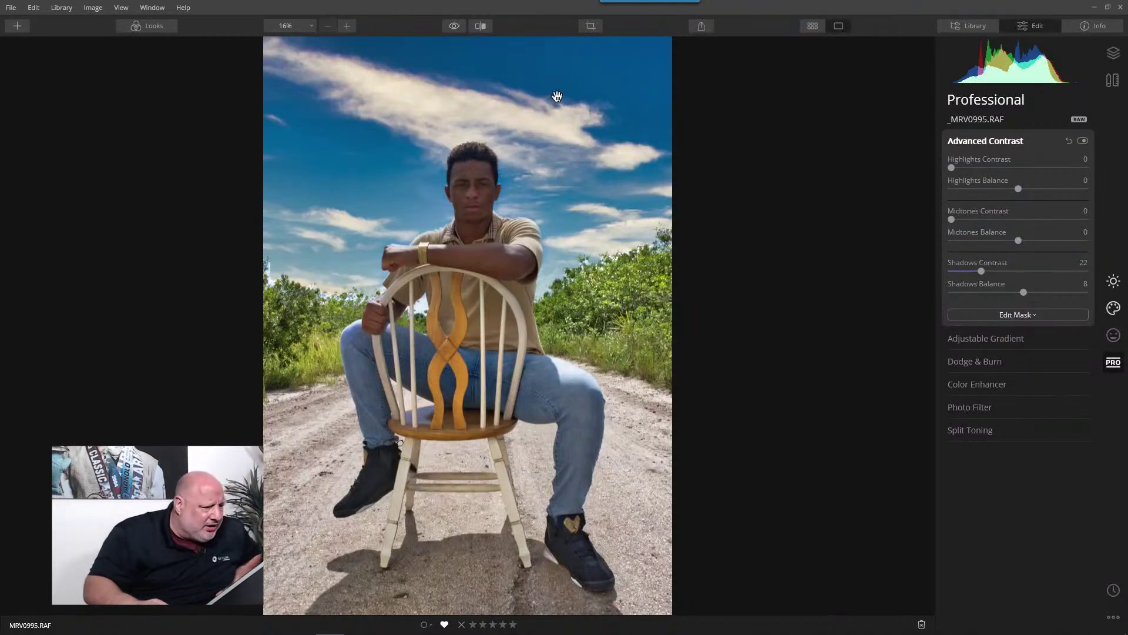
pyautogui.click(1083, 141)
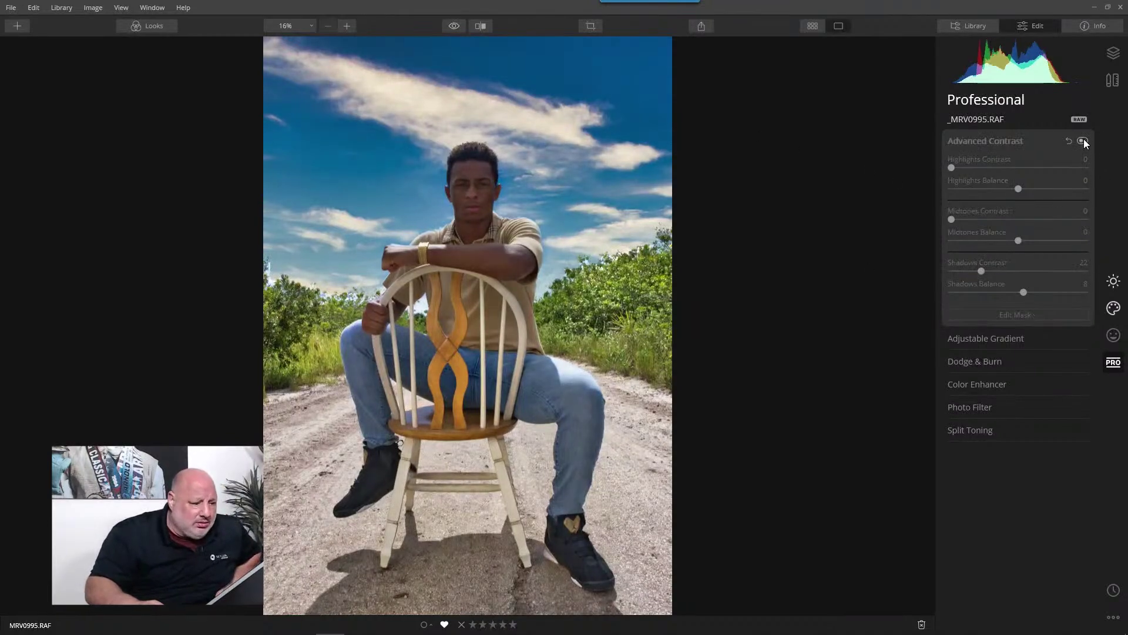
pyautogui.click(1083, 140)
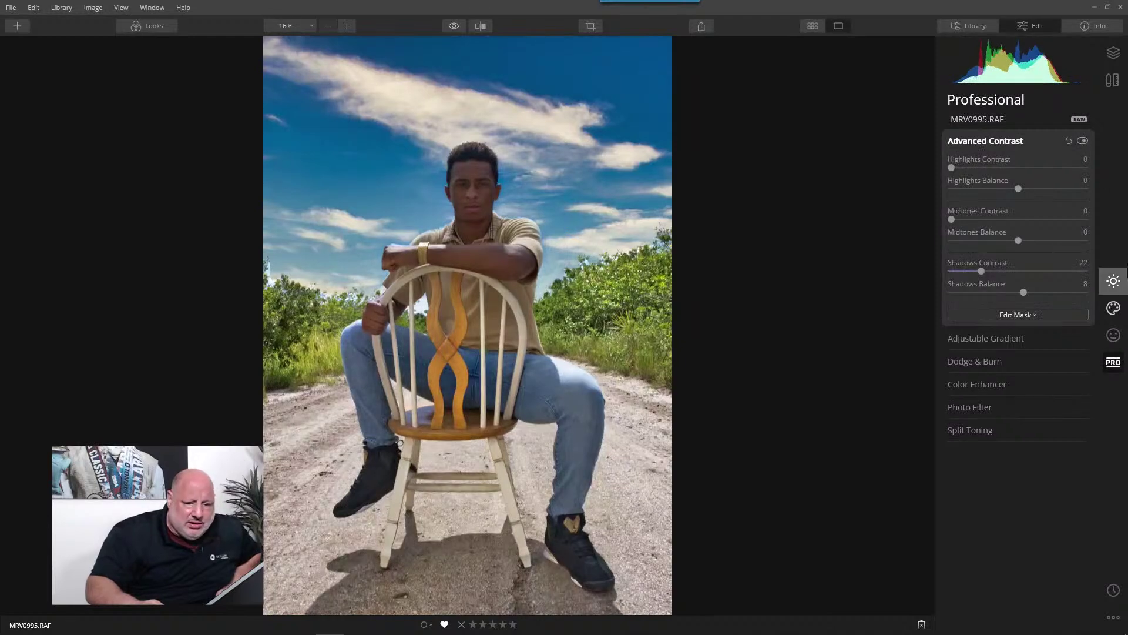
# Set Blacks to -19 in the Light adjustments and compare the result with the original photo
pyautogui.click(1114, 281)
pyautogui.click(960, 143)
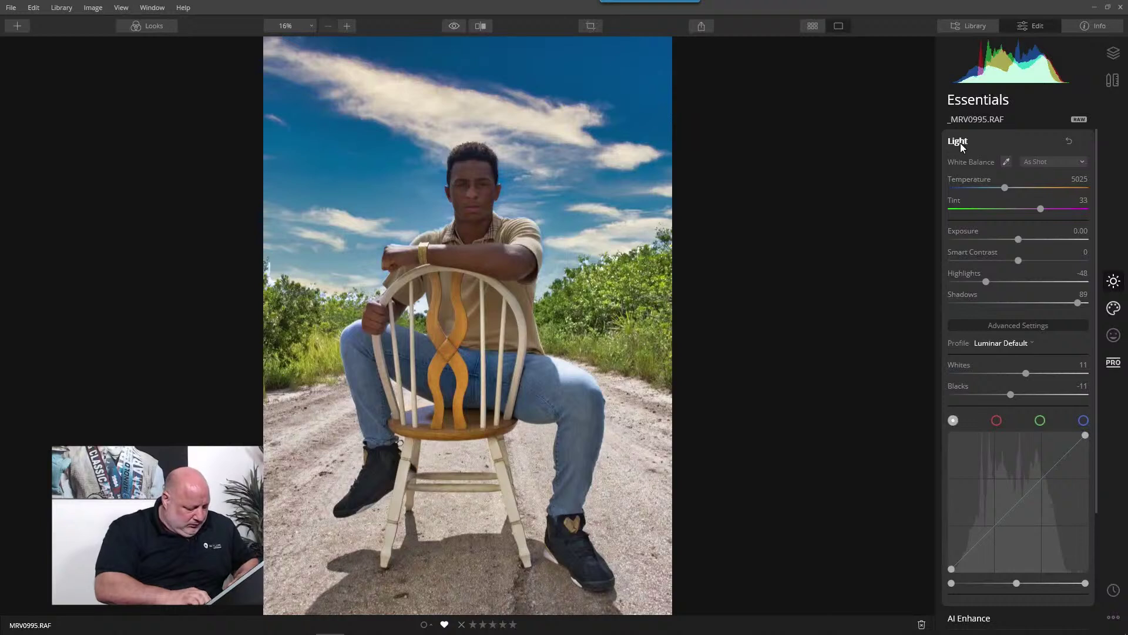
pyautogui.click(960, 142)
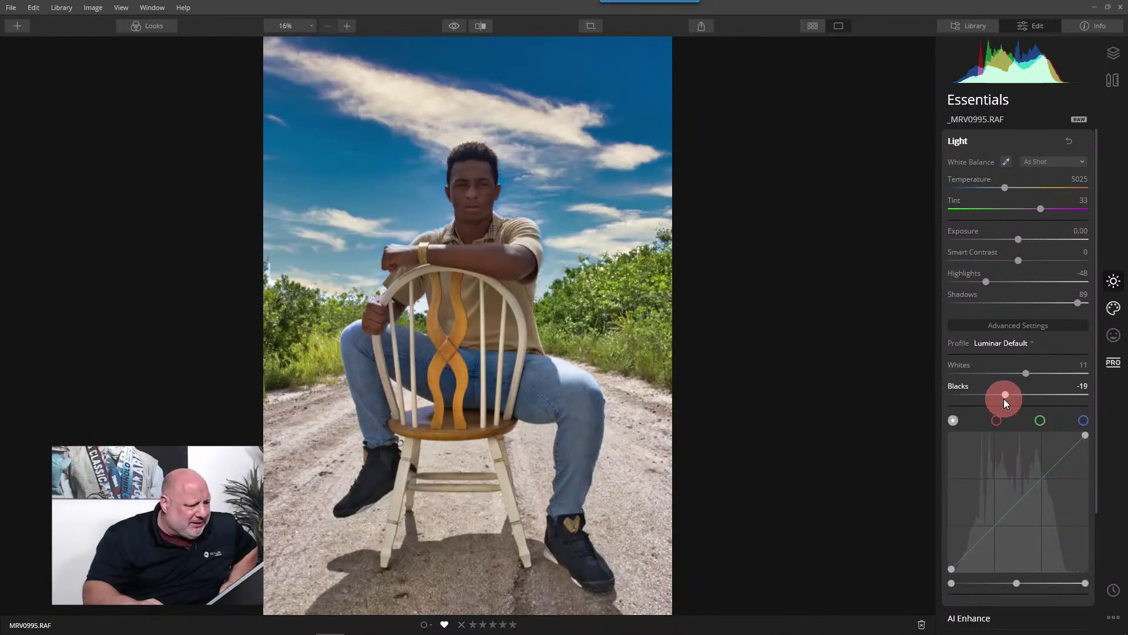
pyautogui.click(453, 27)
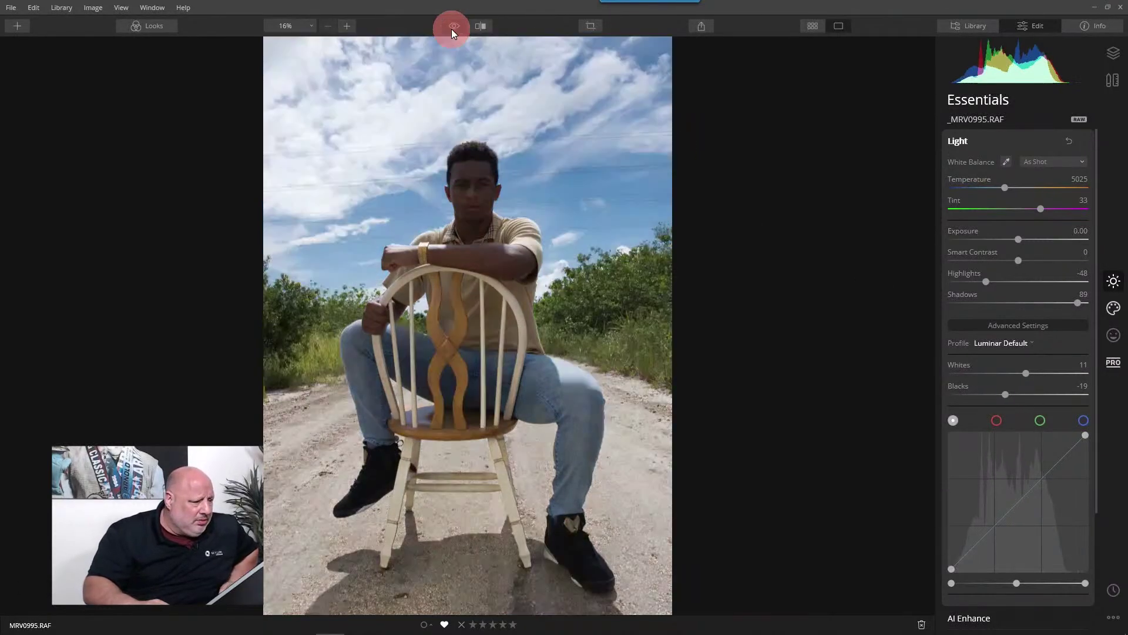
pyautogui.click(451, 29)
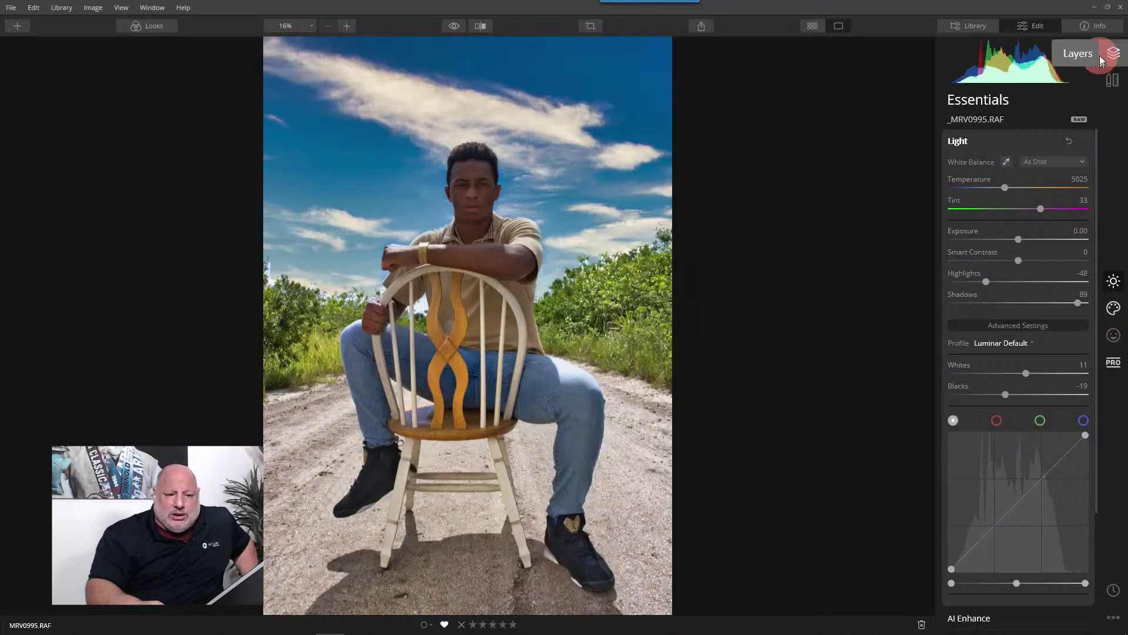
# Create a stamped layer from the current state of the edited photo
pyautogui.click(1114, 54)
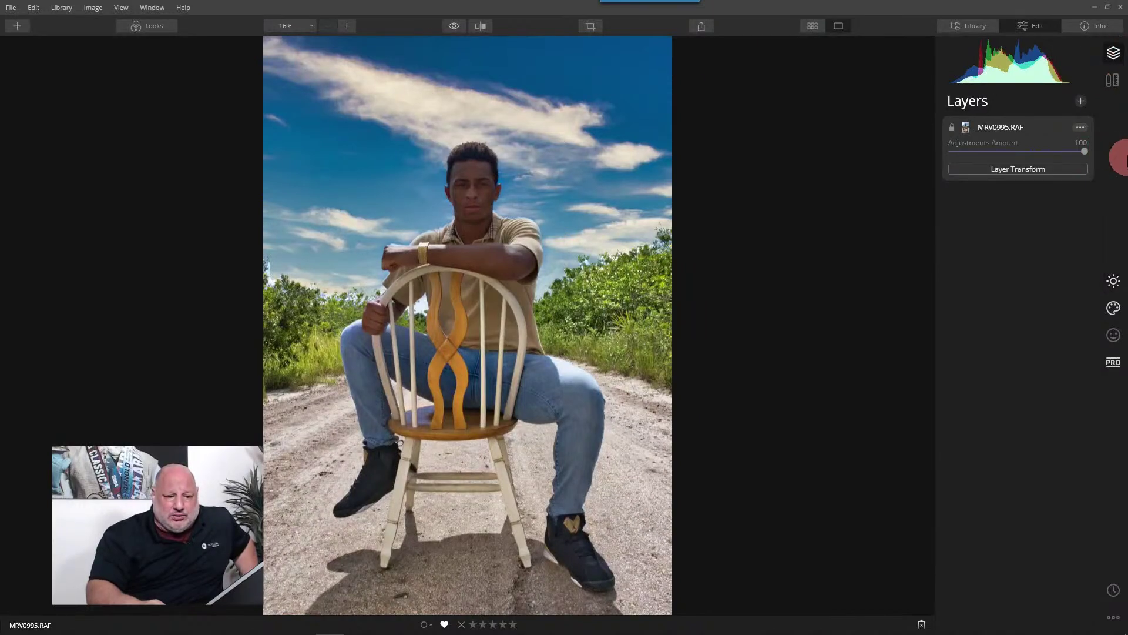
pyautogui.click(1079, 102)
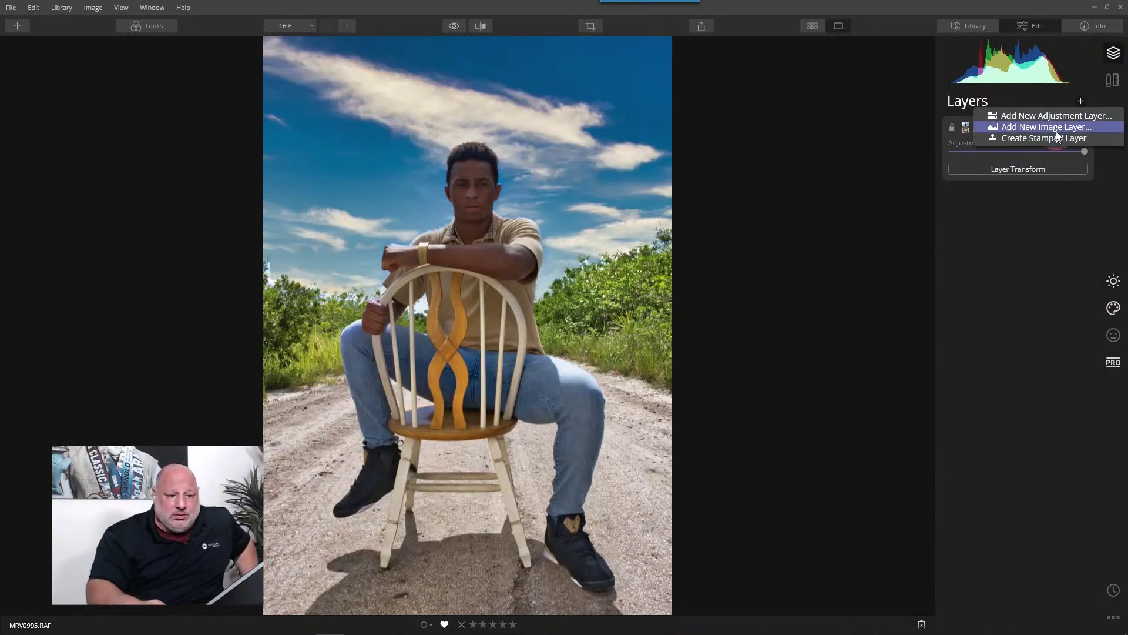
pyautogui.click(1061, 136)
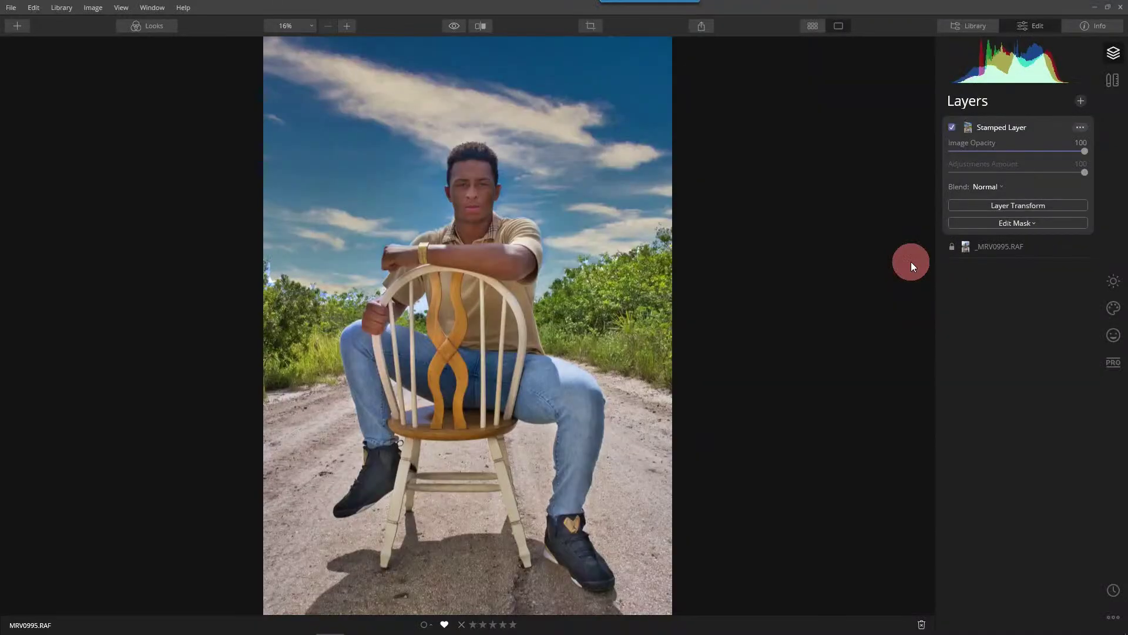
# Use Layer Transform to shift the stamped layer slightly downward and apply the transform
pyautogui.scroll(1, 911, 262)
pyautogui.scroll(-1, 887, 268)
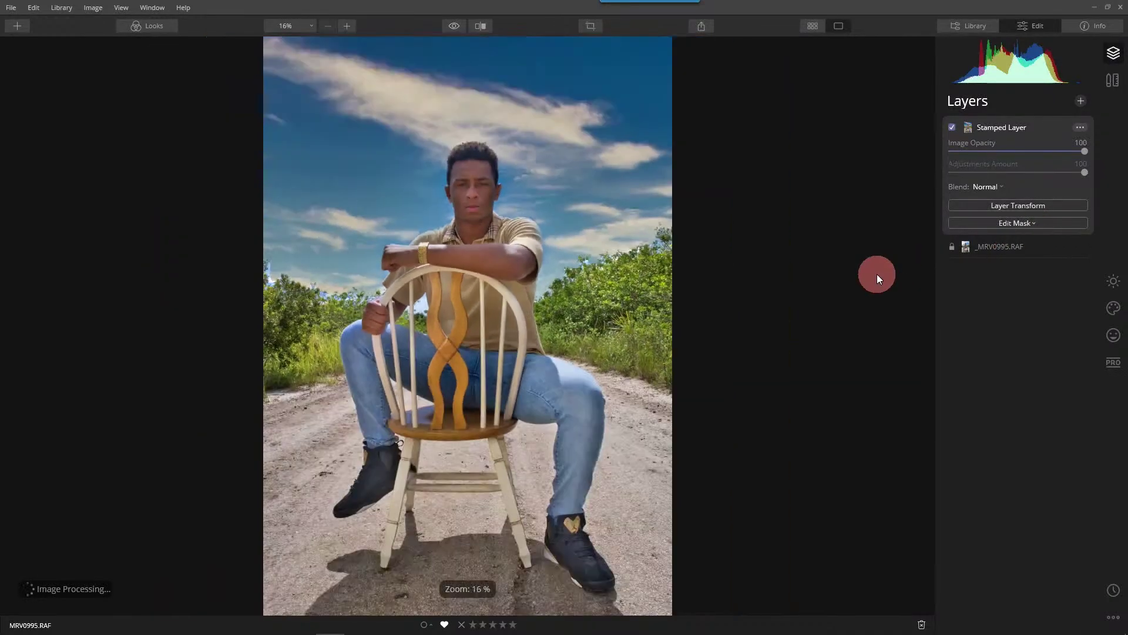
pyautogui.scroll(1, 877, 274)
pyautogui.scroll(-2, 876, 273)
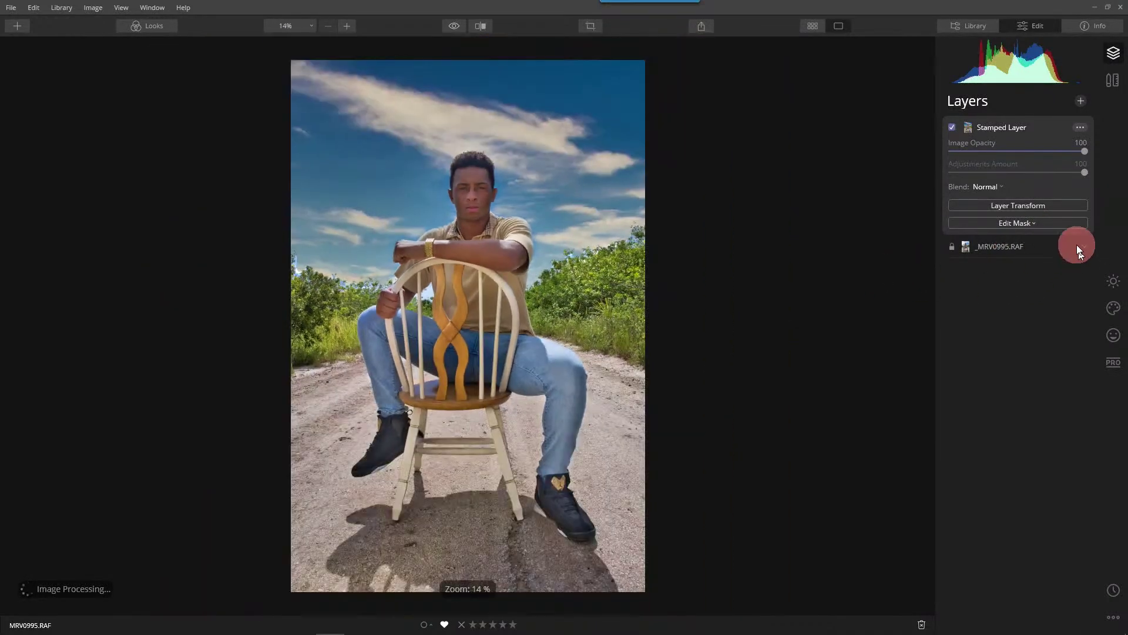
pyautogui.click(1031, 210)
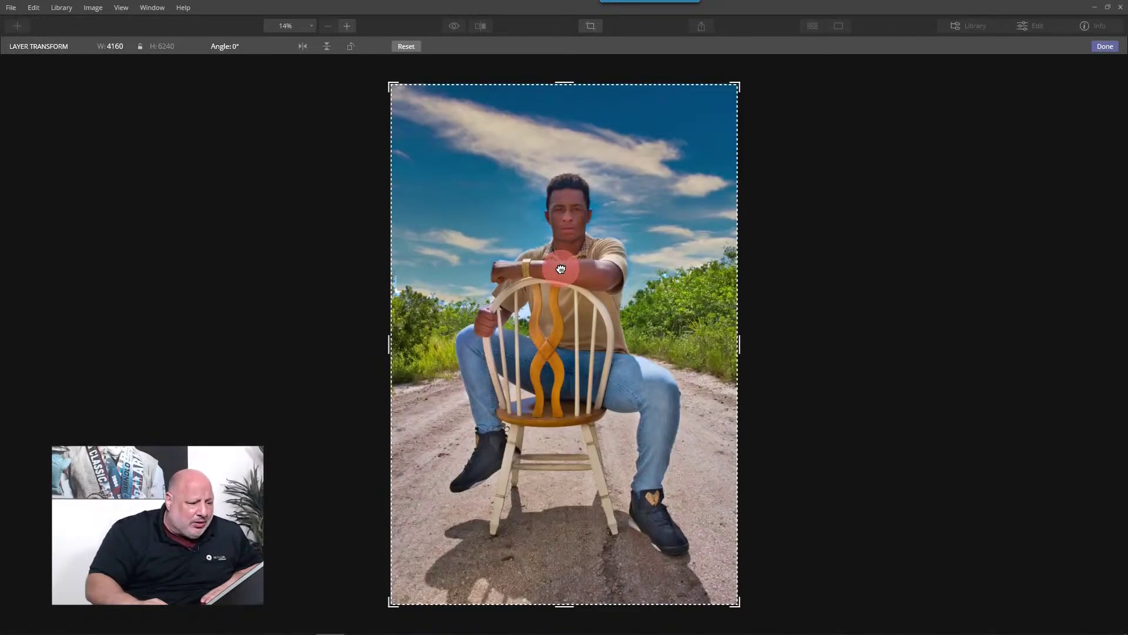
pyautogui.moveTo(560, 268); pyautogui.dragTo(560, 286)
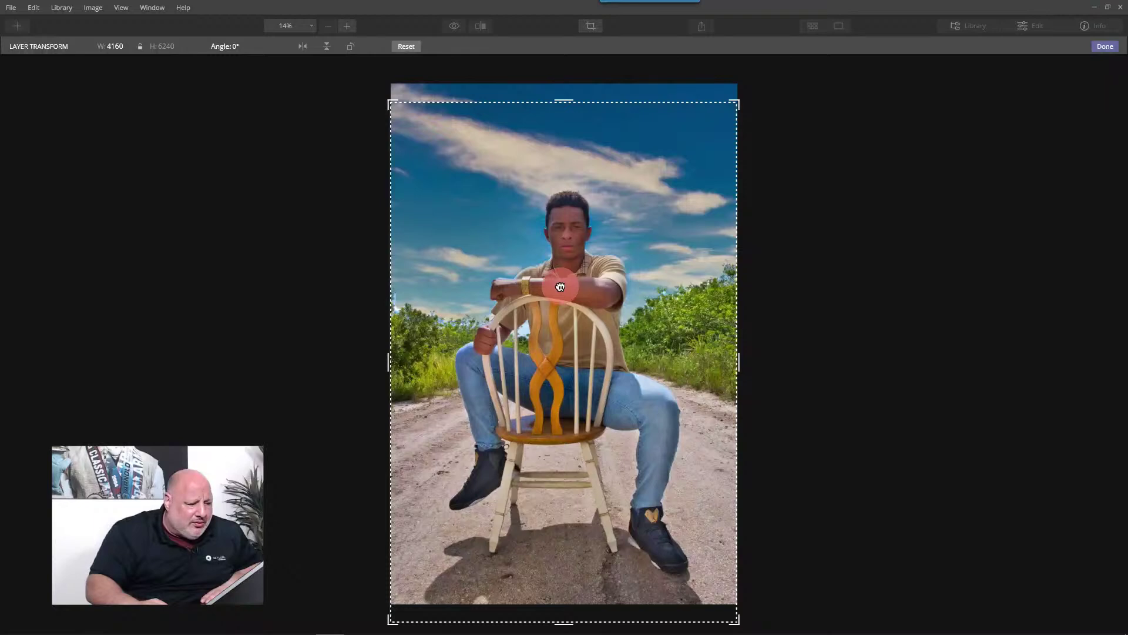
pyautogui.click(1107, 47)
pyautogui.click(867, 211)
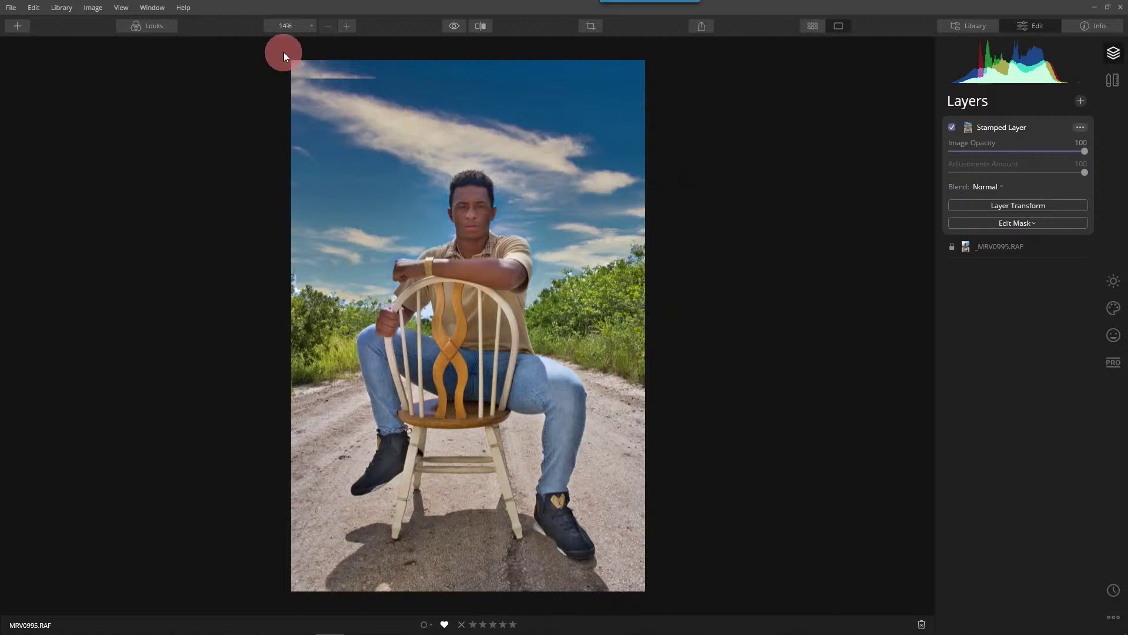
# Start a brush mask on the stamped layer in Paint mode with the opacity at 100%
pyautogui.click(1019, 222)
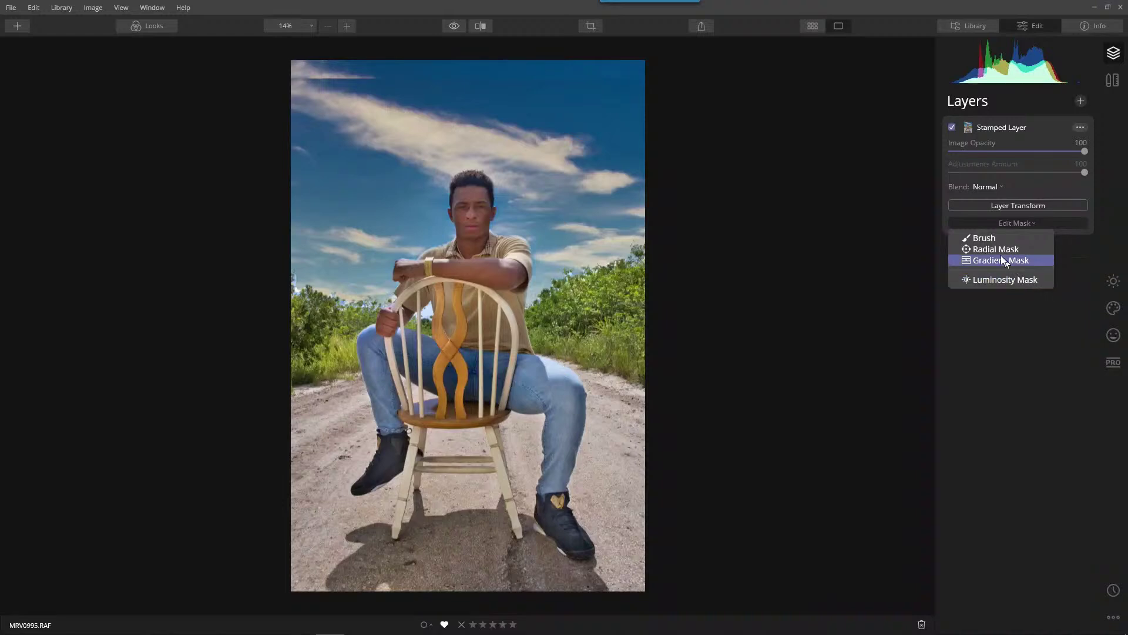
pyautogui.click(980, 238)
pyautogui.click(141, 46)
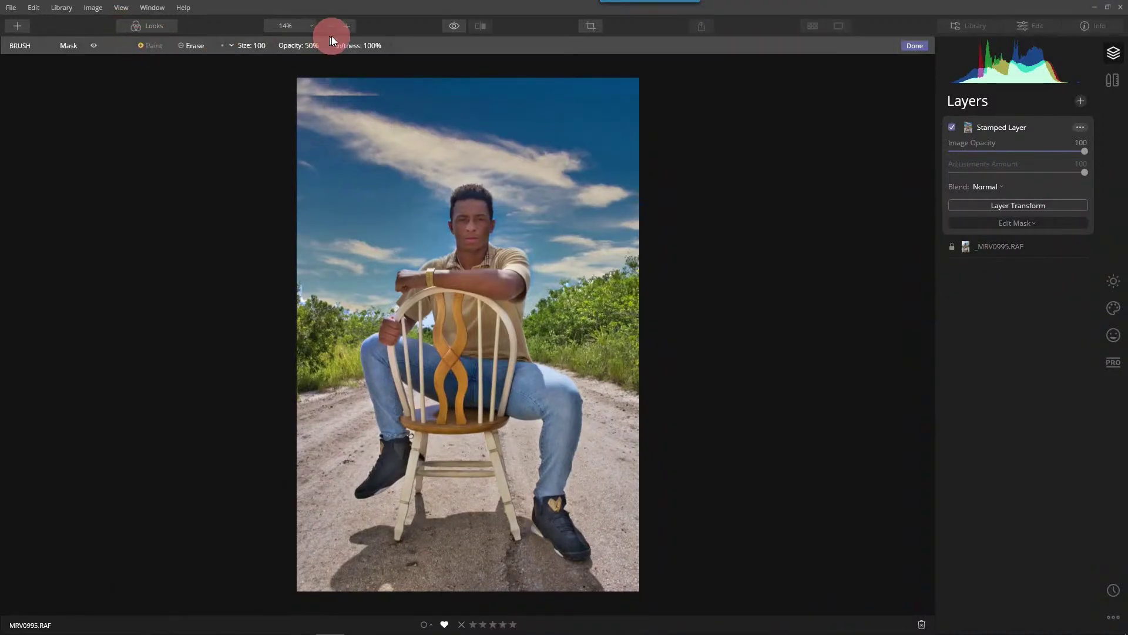
pyautogui.click(305, 46)
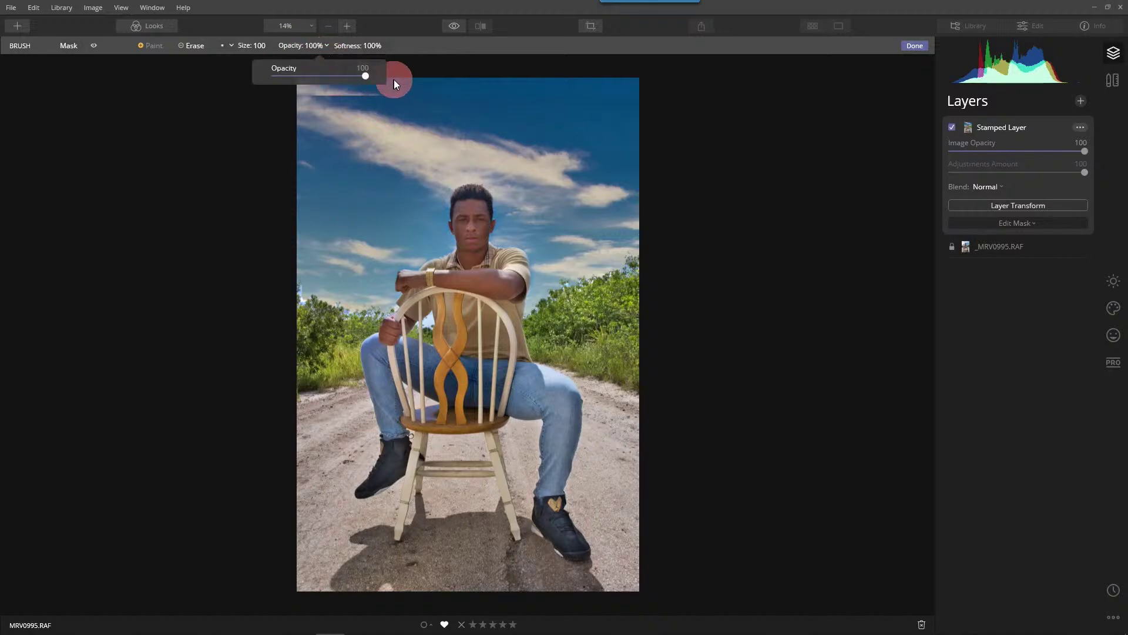
pyautogui.click(711, 141)
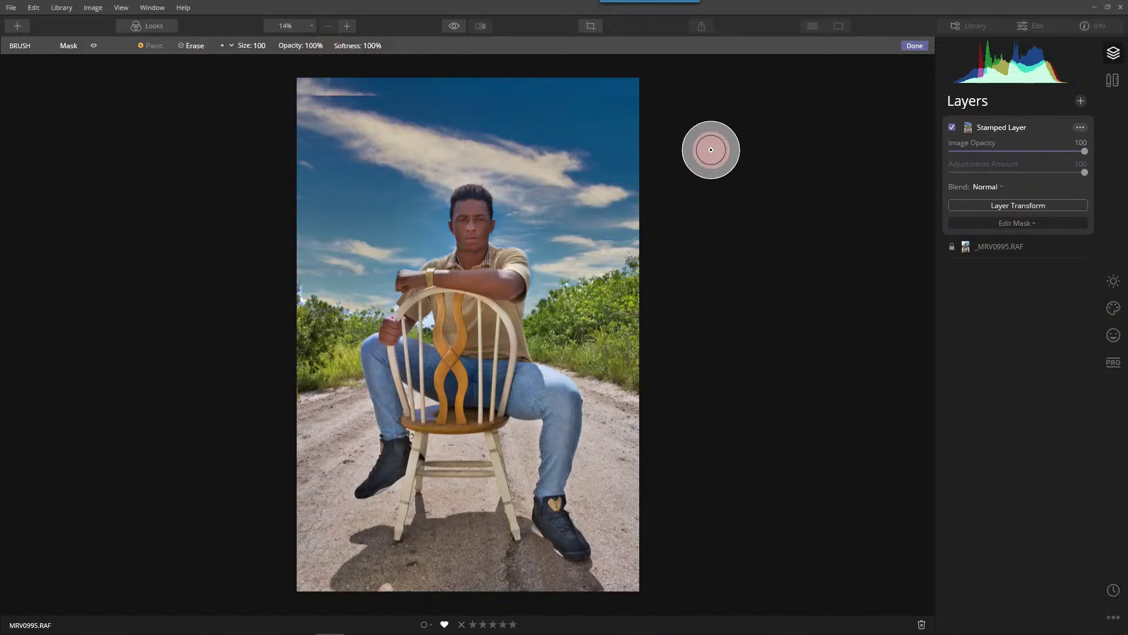
# Reduce the brush size to 40 and paint the shifted clouds over the streaked sky to the right of the man's head
pyautogui.scroll(5, 509, 143)
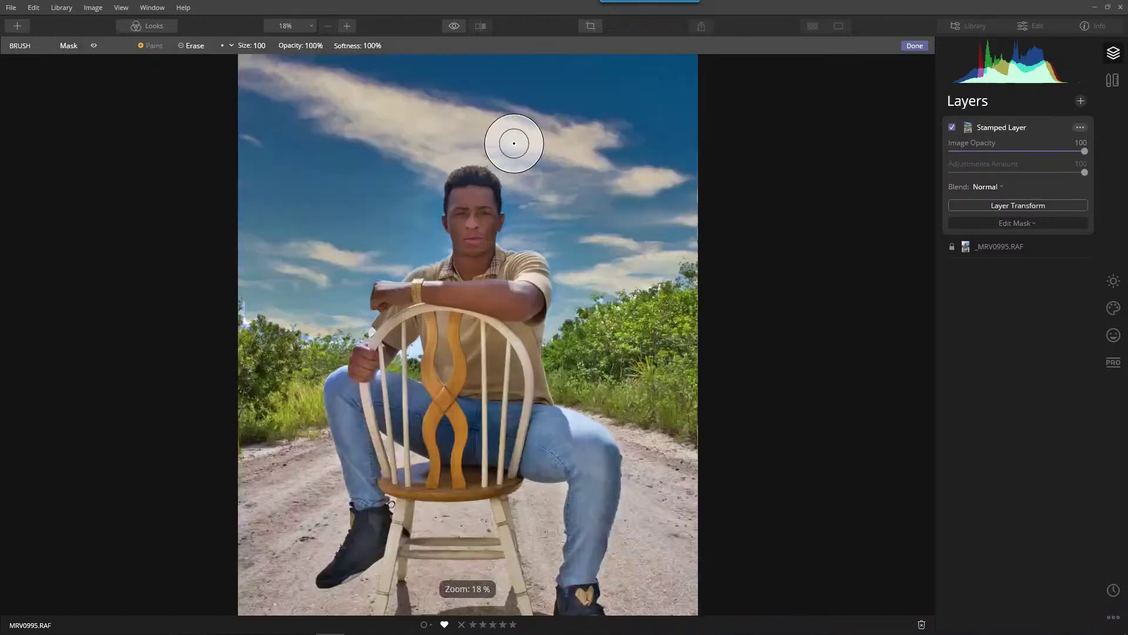
pyautogui.scroll(3, 550, 148)
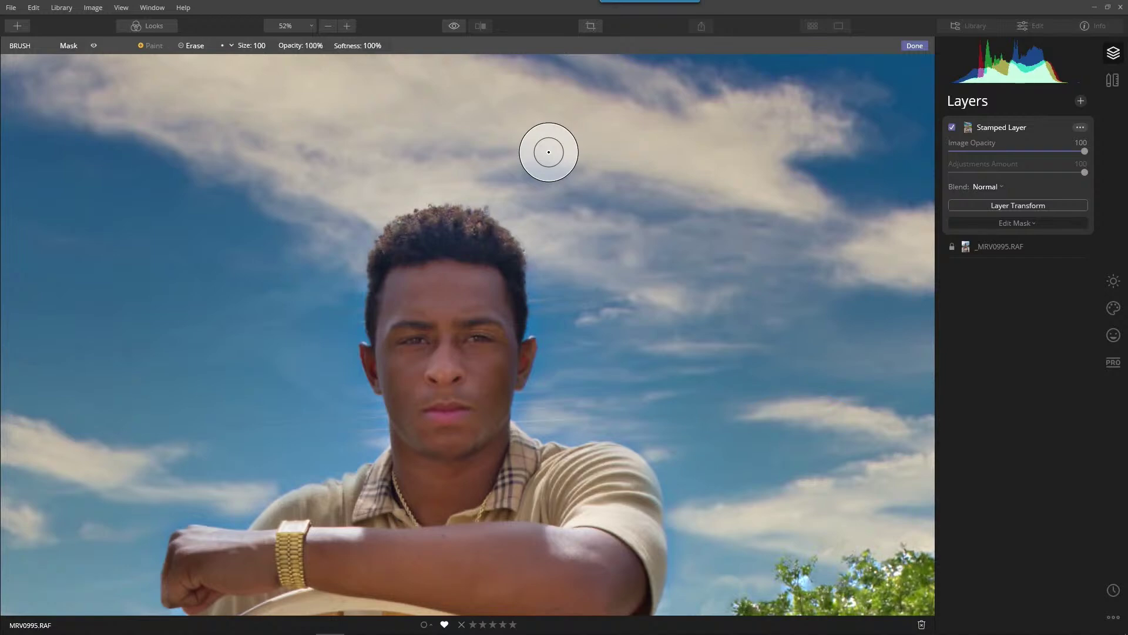
pyautogui.press('[')
pyautogui.press('[')
pyautogui.press('[')
pyautogui.press('[')
pyautogui.press('[')
pyautogui.press('[')
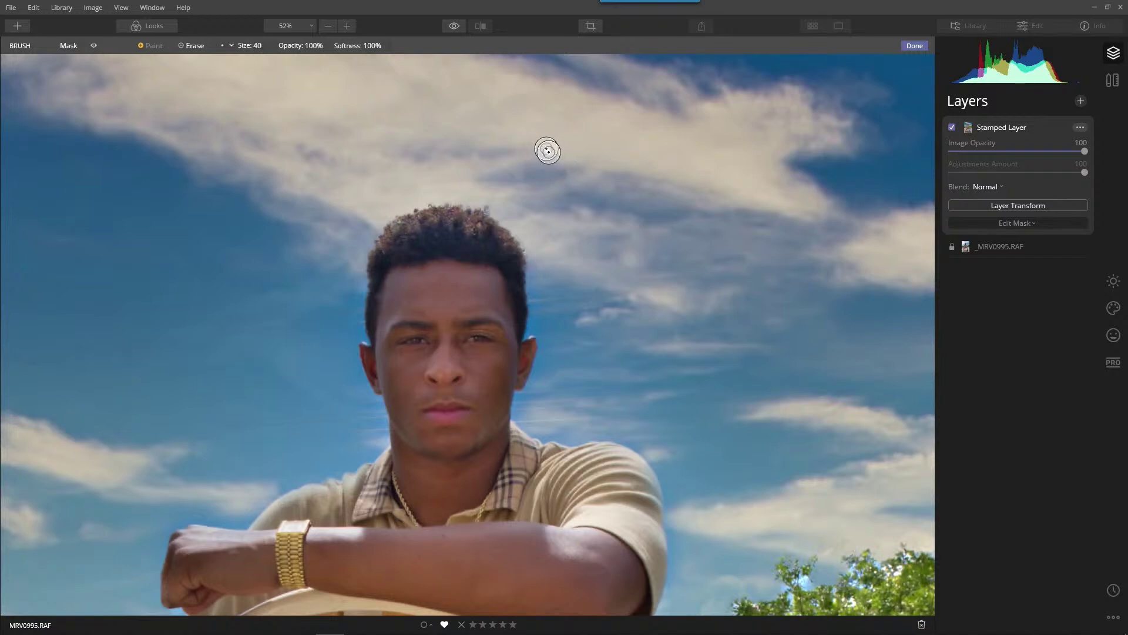
pyautogui.scroll(-2, 610, 294)
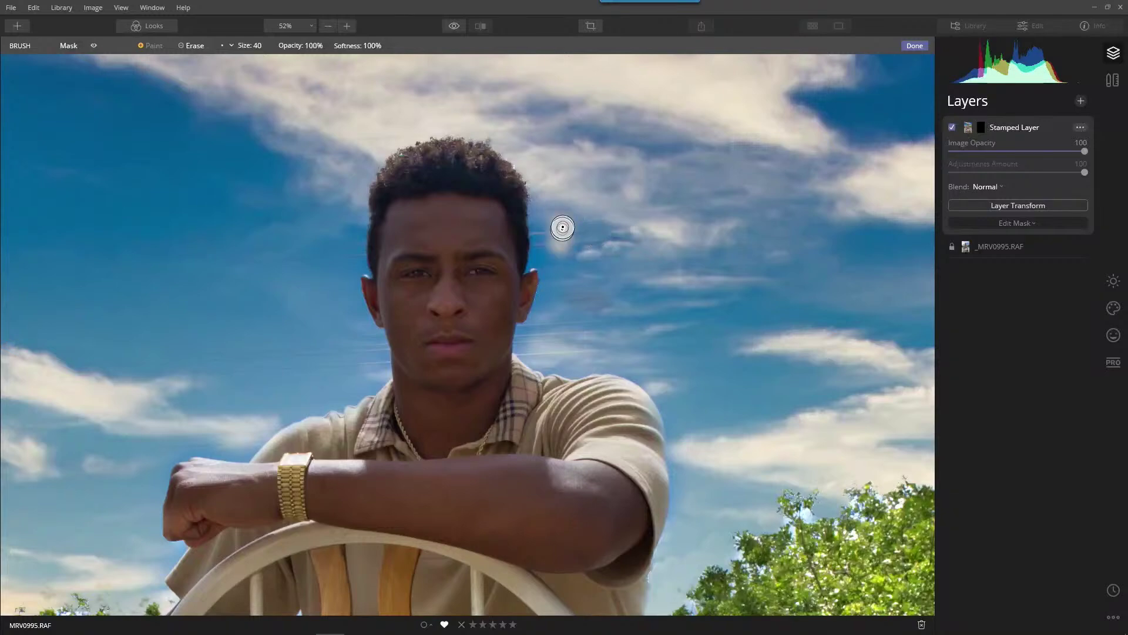
pyautogui.moveTo(559, 223)
pyautogui.mouseDown()
pyautogui.moveTo(605, 234)
pyautogui.moveTo(569, 227)
pyautogui.mouseUp()
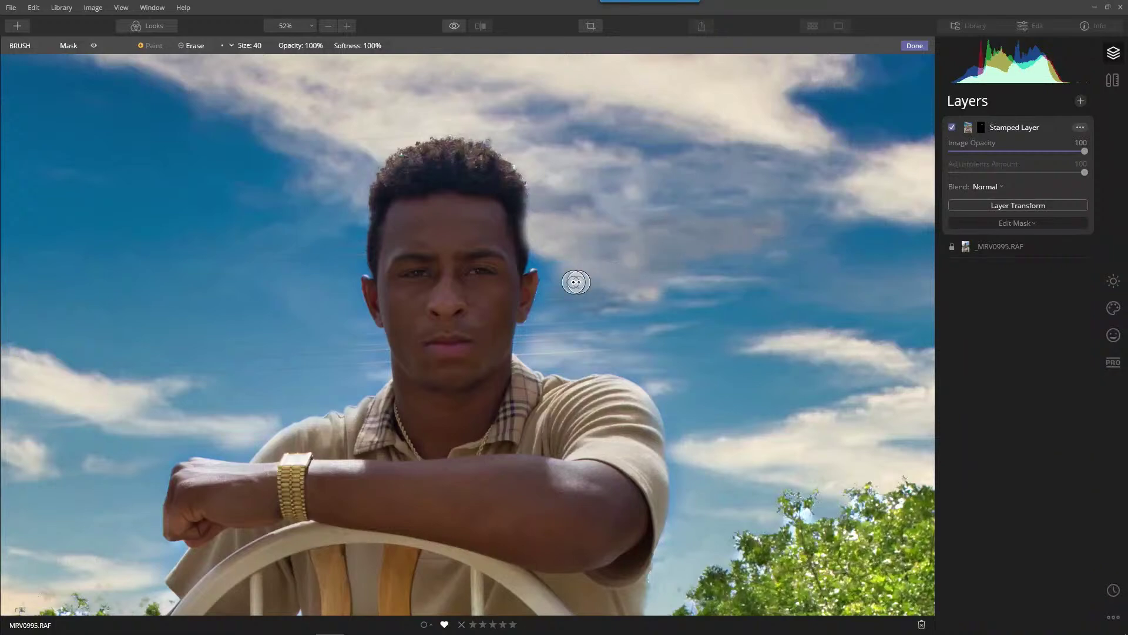
# Paint stamped-layer sky to the left of the man's head, and erase the dark smear at its outer end
pyautogui.moveTo(358, 249); pyautogui.dragTo(109, 272)
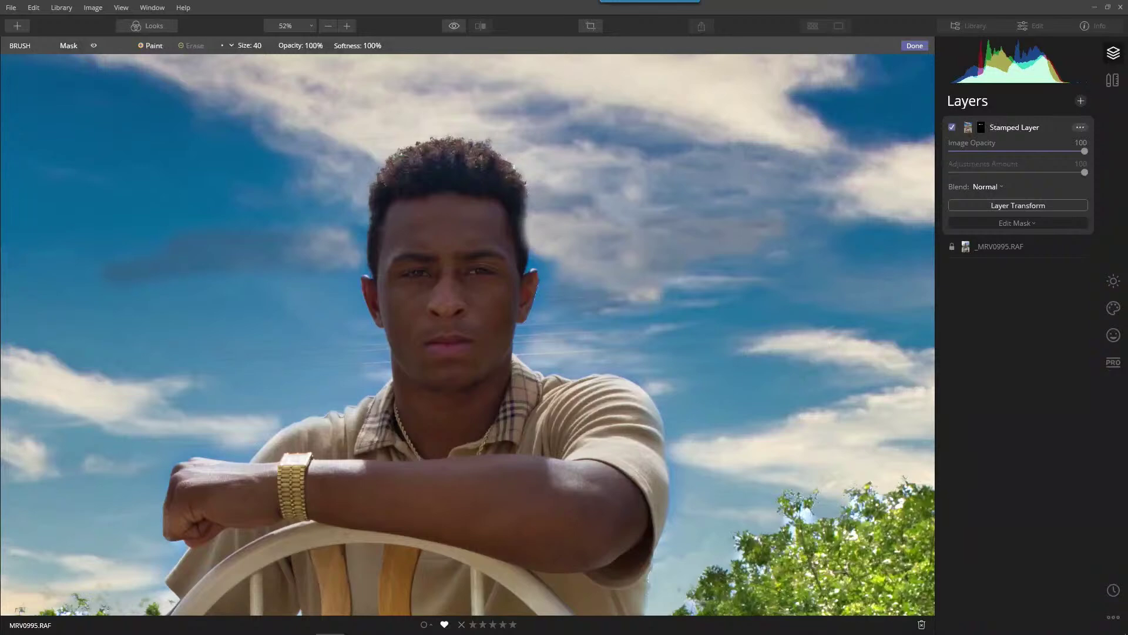
pyautogui.moveTo(247, 282)
pyautogui.mouseDown()
pyautogui.moveTo(242, 237)
pyautogui.moveTo(103, 265)
pyautogui.mouseUp()
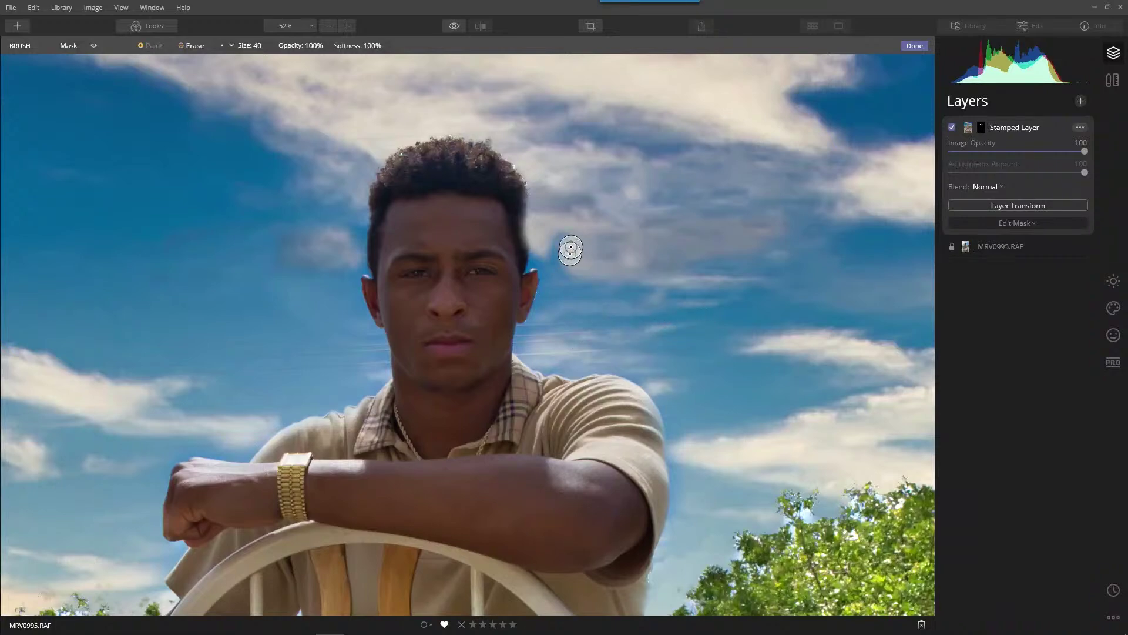
# Paint stamped-layer clouds over the streaked sky beside the man's jaw and neck, above the shoulder
pyautogui.moveTo(573, 307)
pyautogui.mouseDown()
pyautogui.moveTo(552, 325)
pyautogui.moveTo(600, 321)
pyautogui.moveTo(559, 332)
pyautogui.moveTo(601, 346)
pyautogui.moveTo(558, 349)
pyautogui.moveTo(607, 335)
pyautogui.moveTo(536, 328)
pyautogui.moveTo(532, 346)
pyautogui.moveTo(555, 342)
pyautogui.moveTo(521, 336)
pyautogui.moveTo(534, 380)
pyautogui.mouseUp()
pyautogui.press('x')
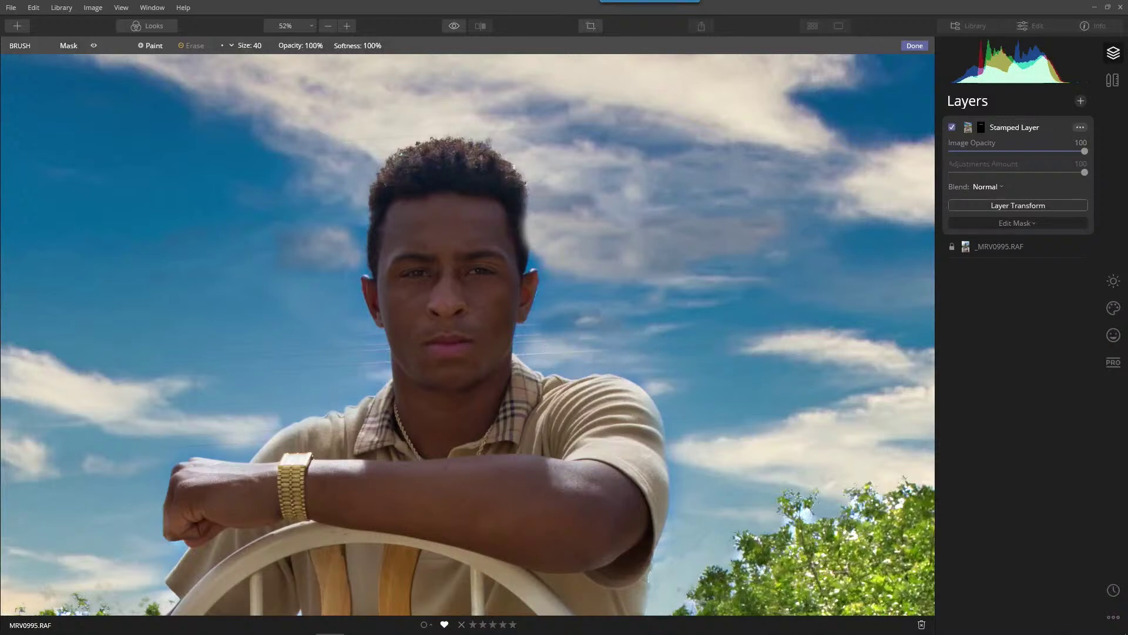
pyautogui.press('x')
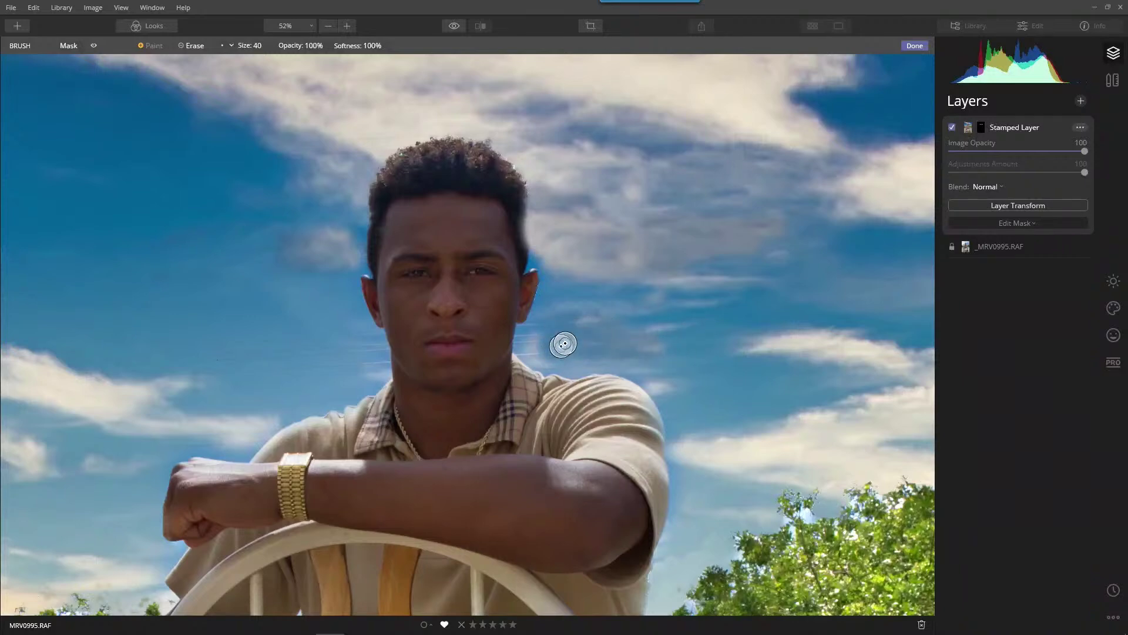
# Erase the painted sky from the right edge of the man's hair and finish the mask
pyautogui.press('x')
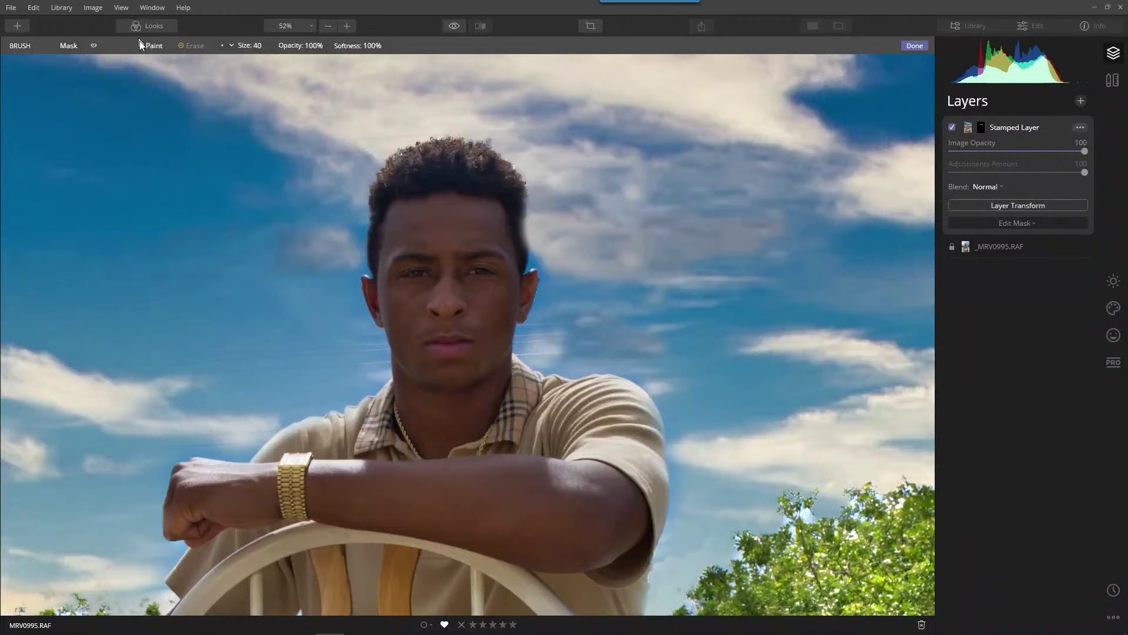
pyautogui.click(192, 45)
pyautogui.moveTo(518, 212)
pyautogui.mouseDown()
pyautogui.moveTo(511, 229)
pyautogui.moveTo(515, 213)
pyautogui.moveTo(504, 219)
pyautogui.moveTo(513, 232)
pyautogui.moveTo(514, 201)
pyautogui.mouseUp()
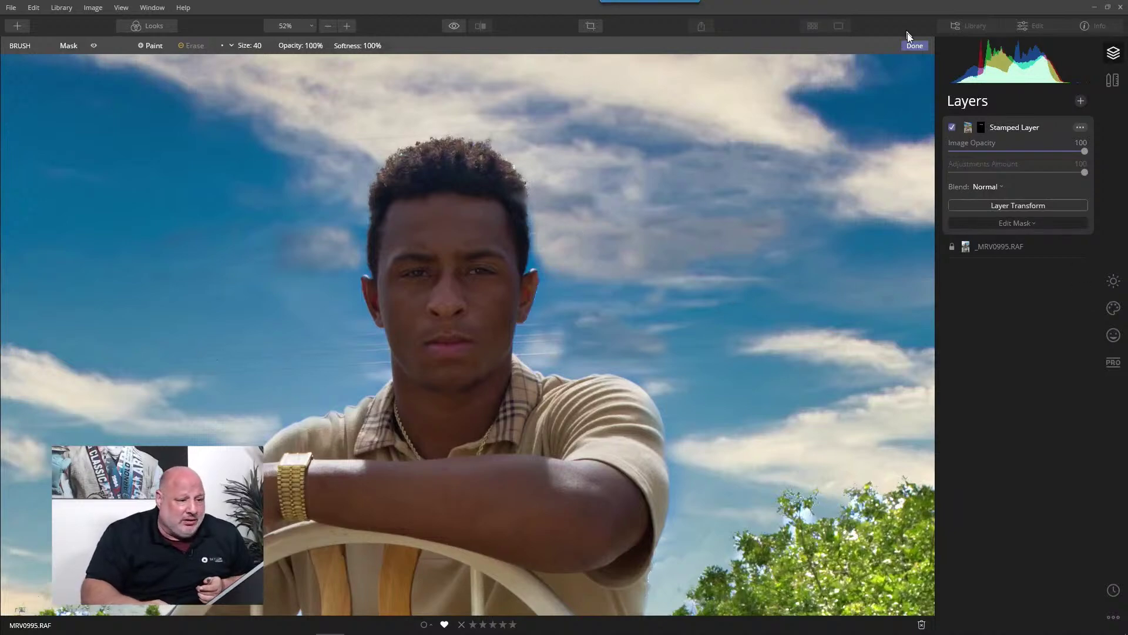
pyautogui.click(914, 46)
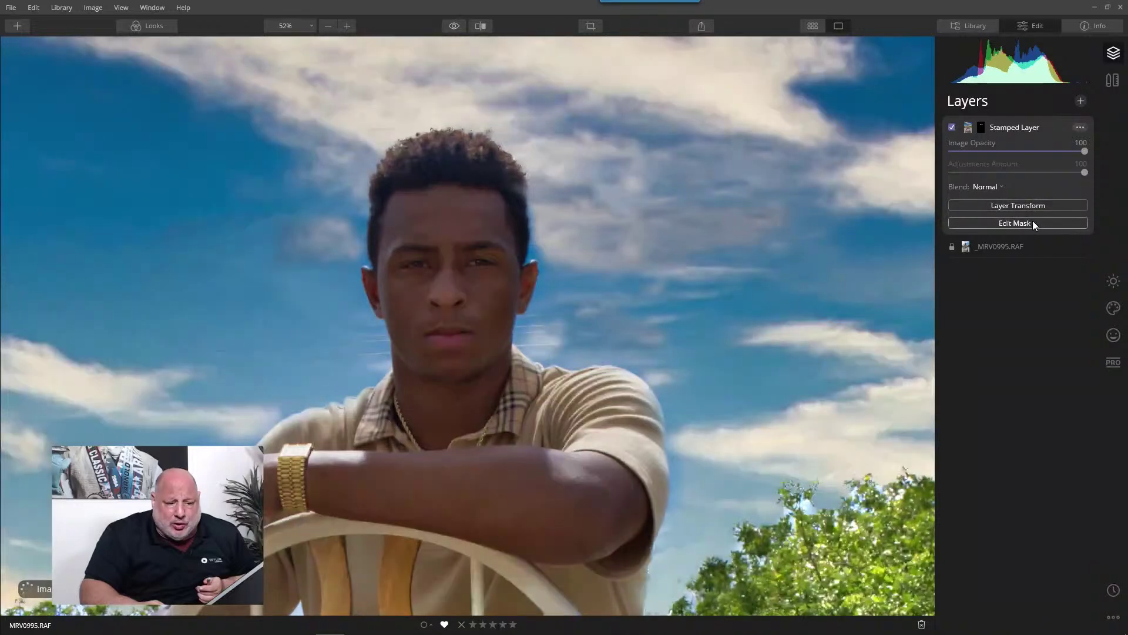
# Enlarge the stamped layer to 6332 by 7994 with Layer Transform, reposition it over the photo, and apply the transform
pyautogui.click(1020, 207)
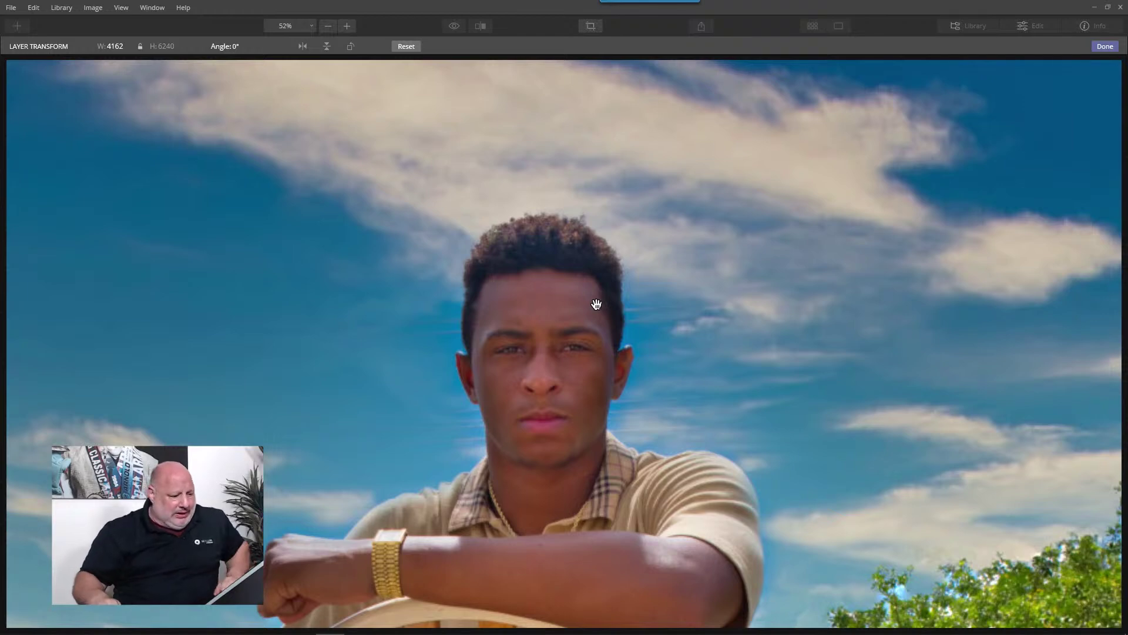
pyautogui.scroll(-5, 509, 302)
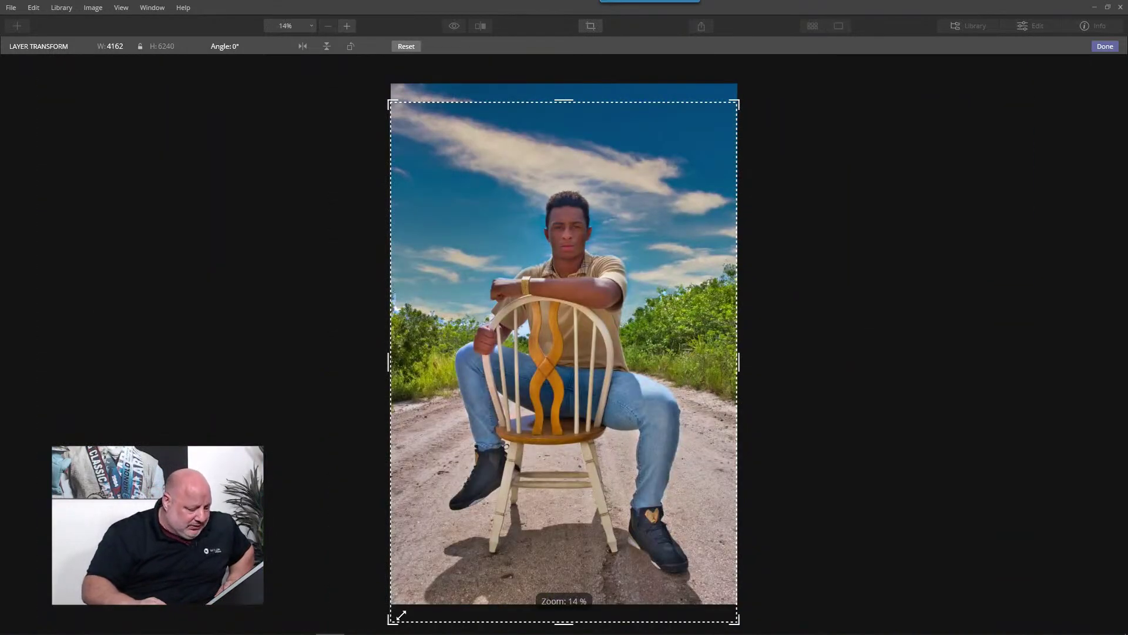
pyautogui.moveTo(394, 619); pyautogui.dragTo(339, 628)
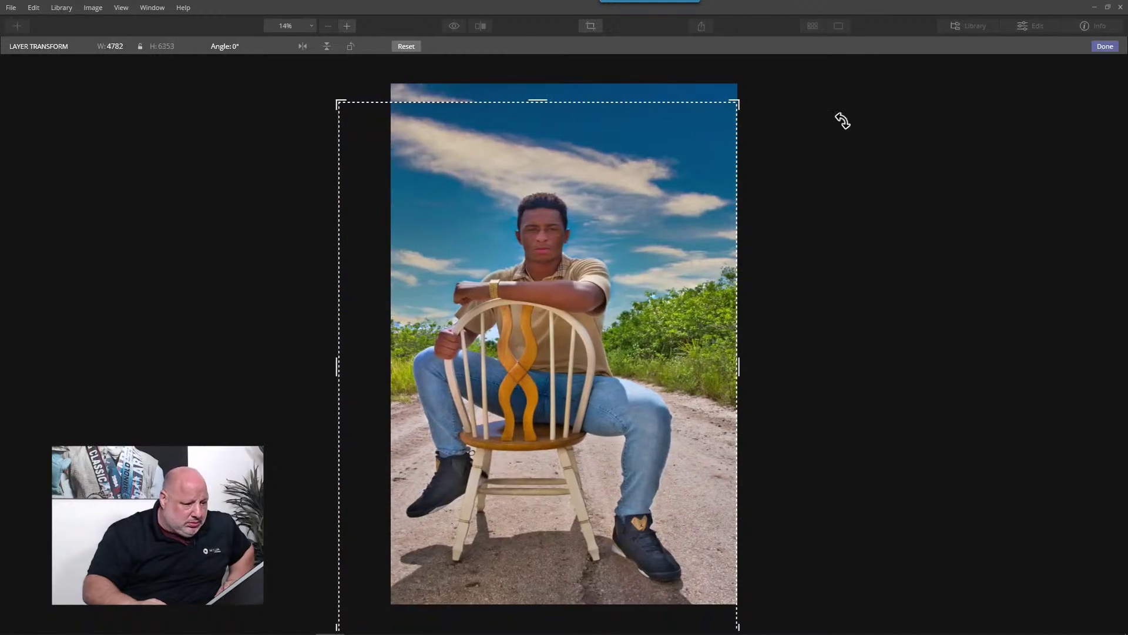
pyautogui.moveTo(732, 107); pyautogui.dragTo(791, 50)
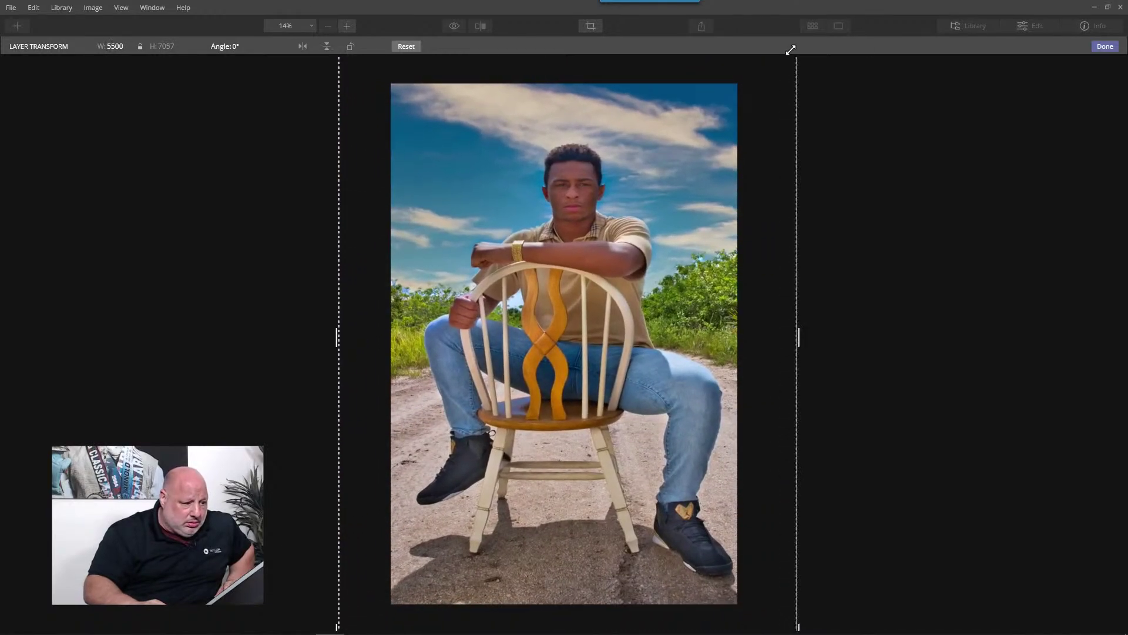
pyautogui.moveTo(670, 209); pyautogui.dragTo(643, 271)
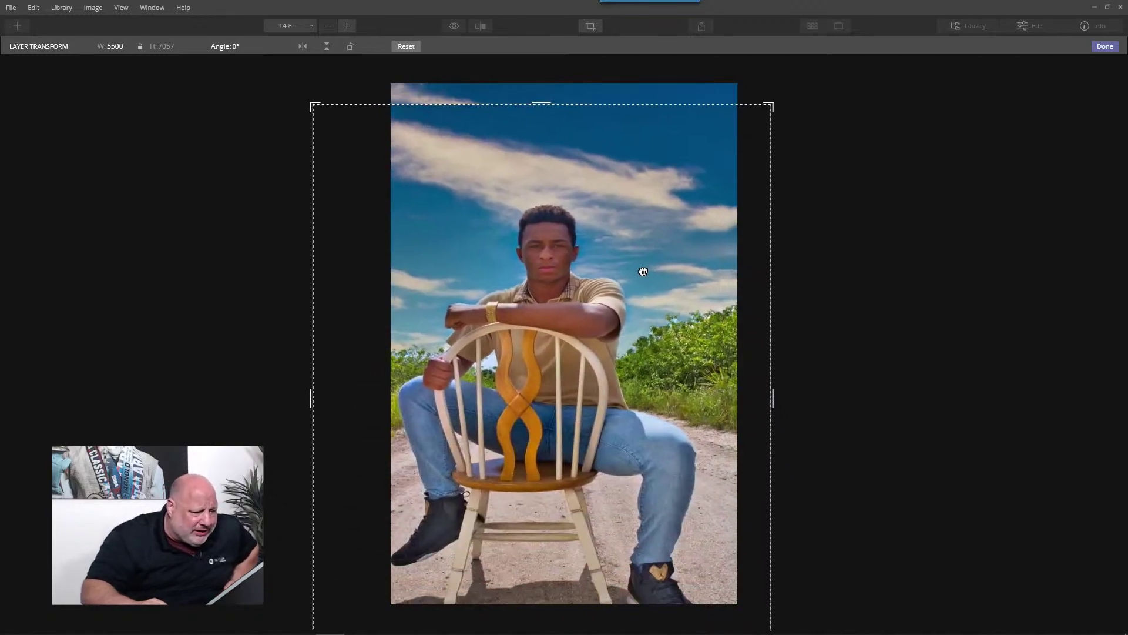
pyautogui.moveTo(312, 102); pyautogui.dragTo(242, 20)
pyautogui.moveTo(615, 274); pyautogui.dragTo(629, 336)
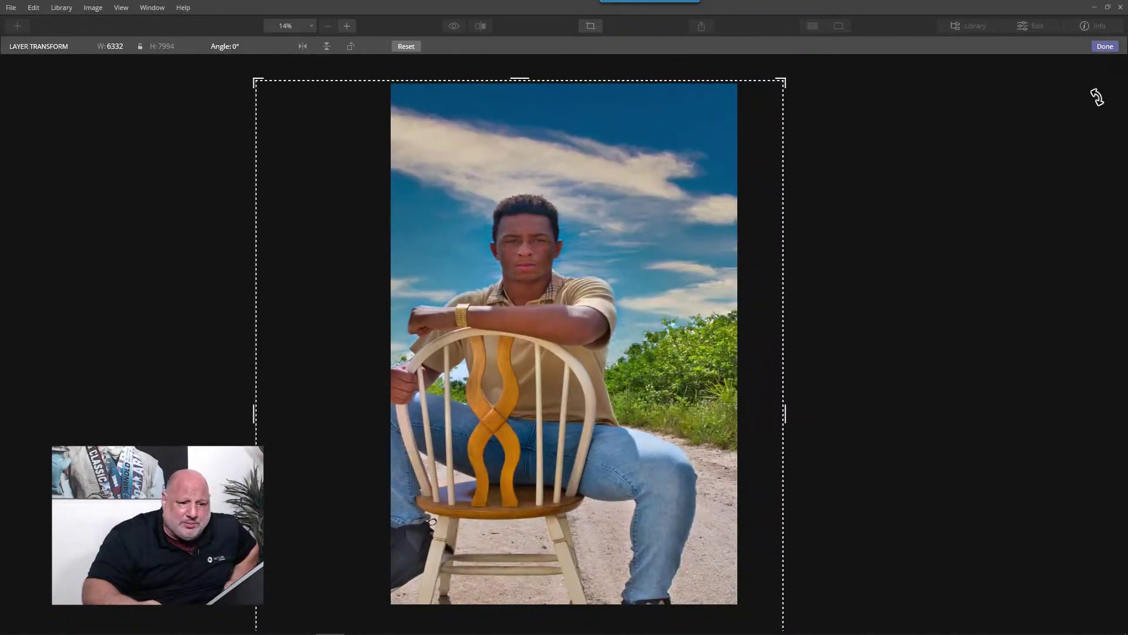
pyautogui.click(1104, 47)
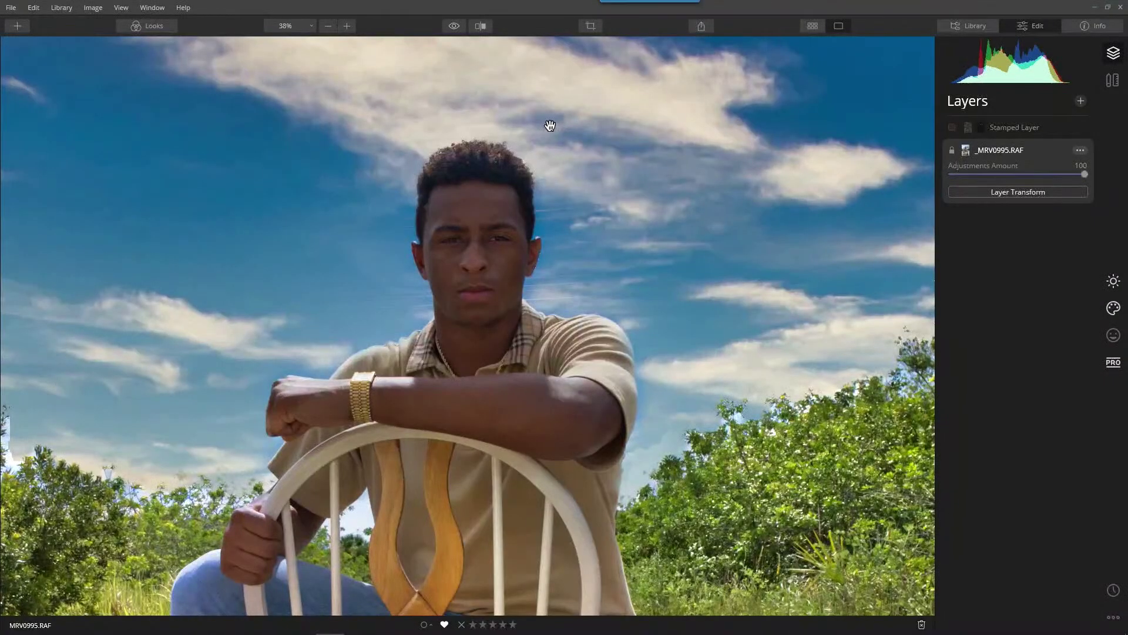
# Compare the edited photo with the original using only the base layer, and check the base layer's transform without changing it
pyautogui.click(454, 26)
pyautogui.click(454, 26)
pyautogui.click(454, 26)
pyautogui.click(454, 26)
pyautogui.click(1008, 188)
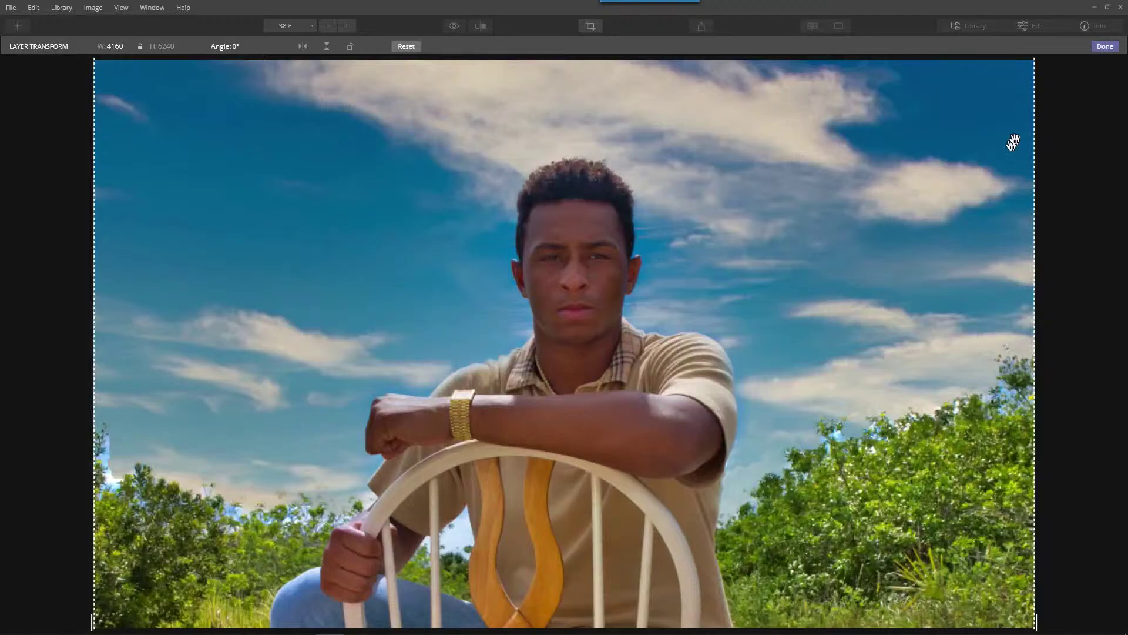
pyautogui.click(1112, 49)
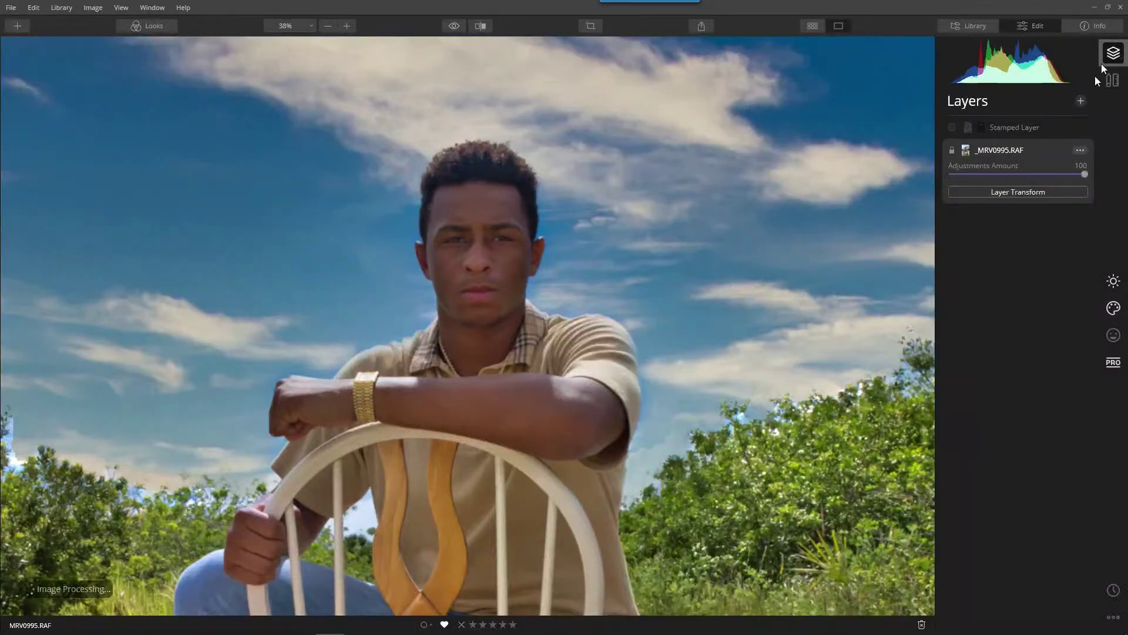
# Reopen the stamped layer's mask with the Brush and erase the stray hair patch from the sky beside the man's head at 50% opacity
pyautogui.click(1004, 133)
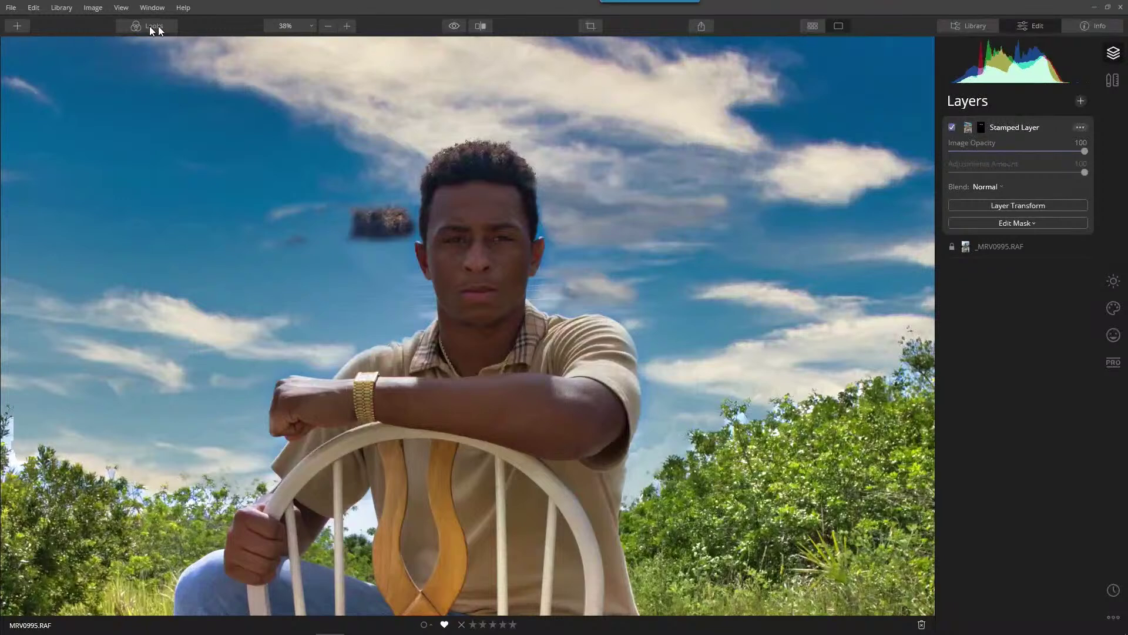
pyautogui.click(1016, 224)
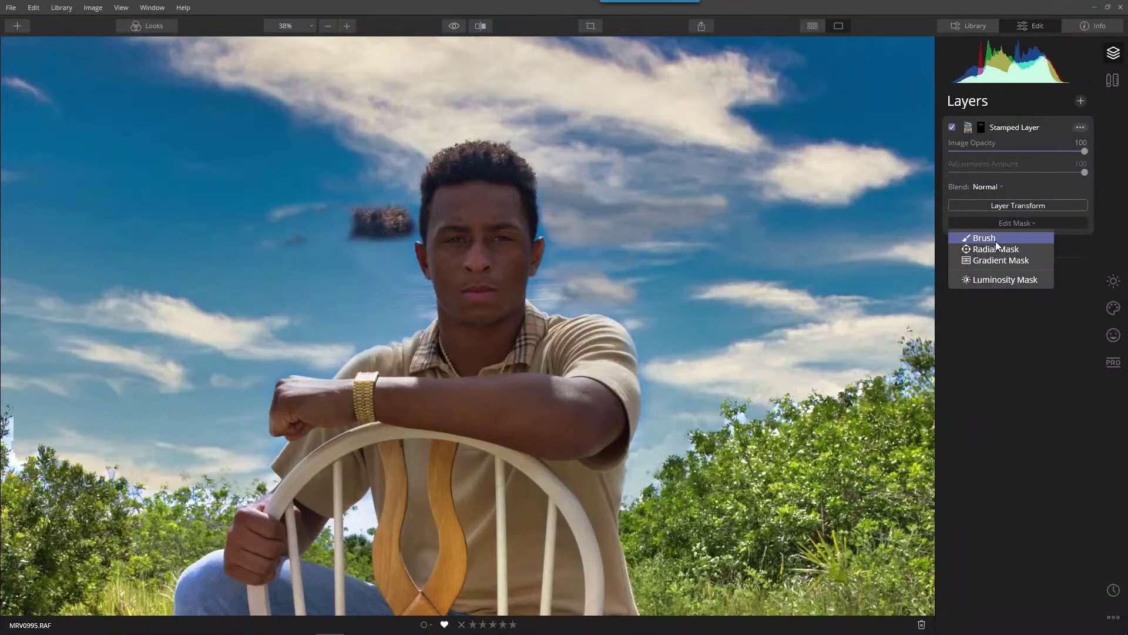
pyautogui.click(996, 241)
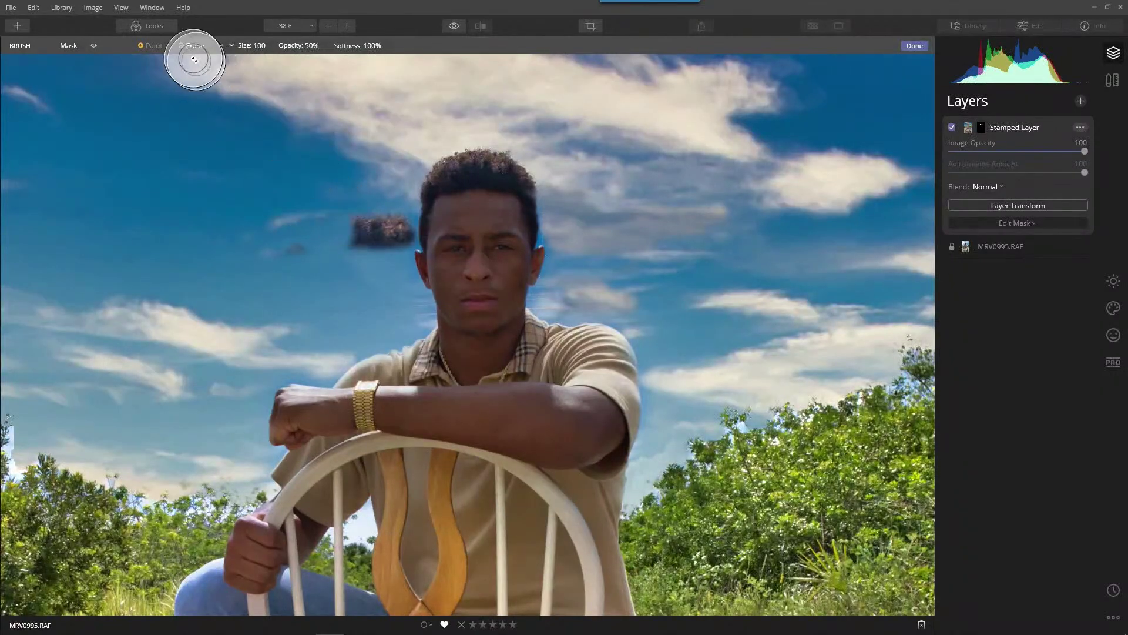
pyautogui.moveTo(360, 245); pyautogui.dragTo(355, 252)
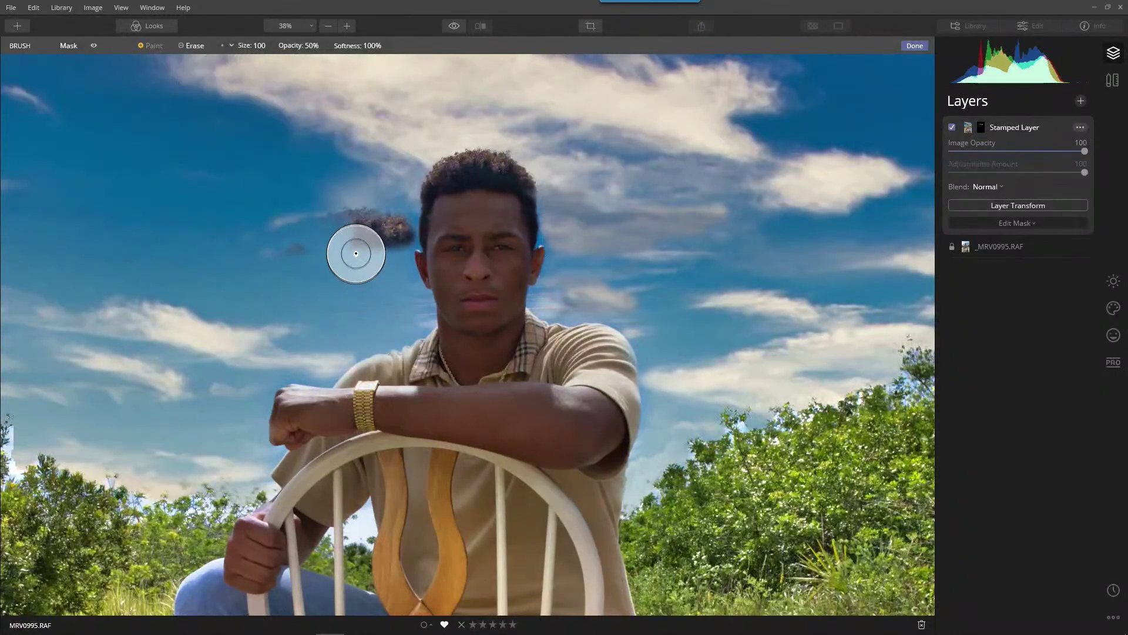
pyautogui.click(151, 45)
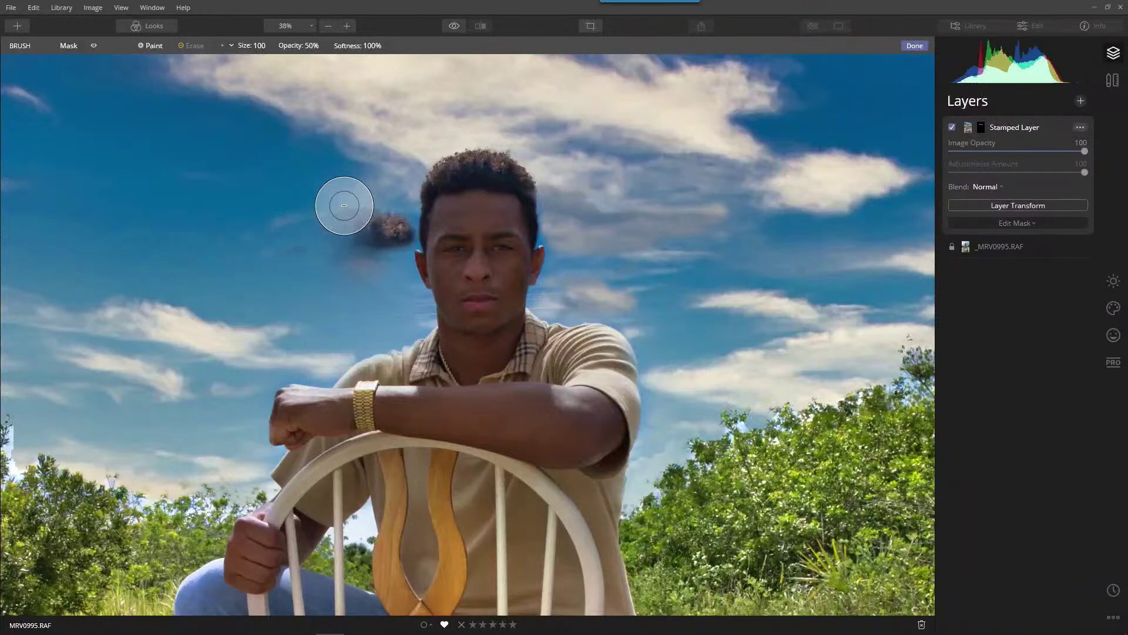
pyautogui.moveTo(368, 196); pyautogui.dragTo(389, 237)
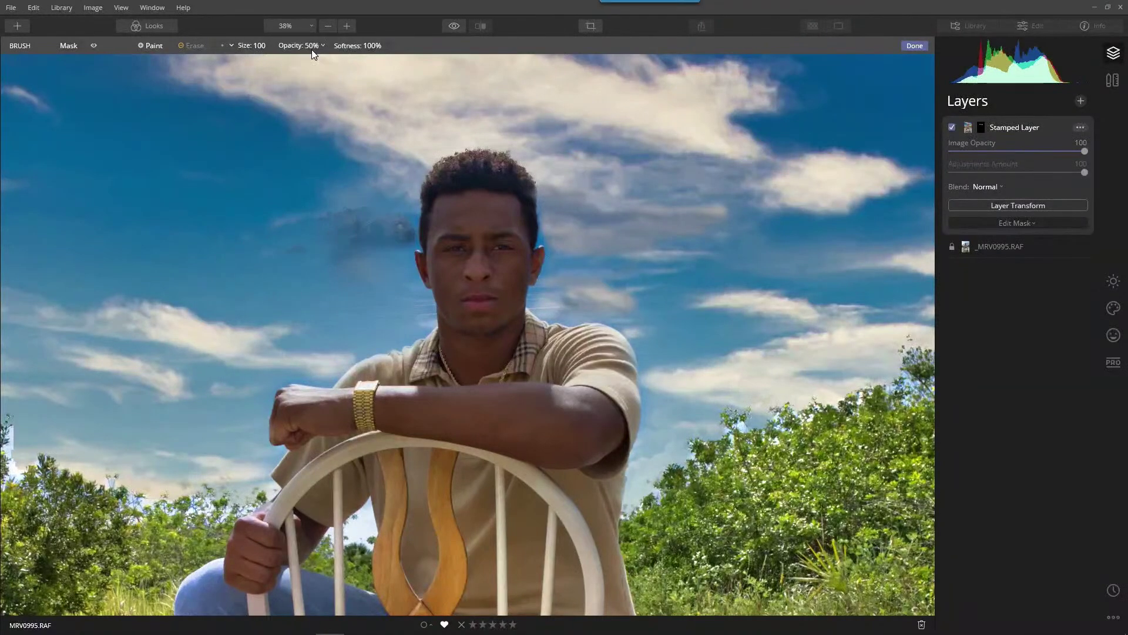
# Set the brush opacity to 100%, erase the leftover dark patch beside the head, and brush the sky on the other side of his face
pyautogui.click(312, 48)
pyautogui.click(312, 49)
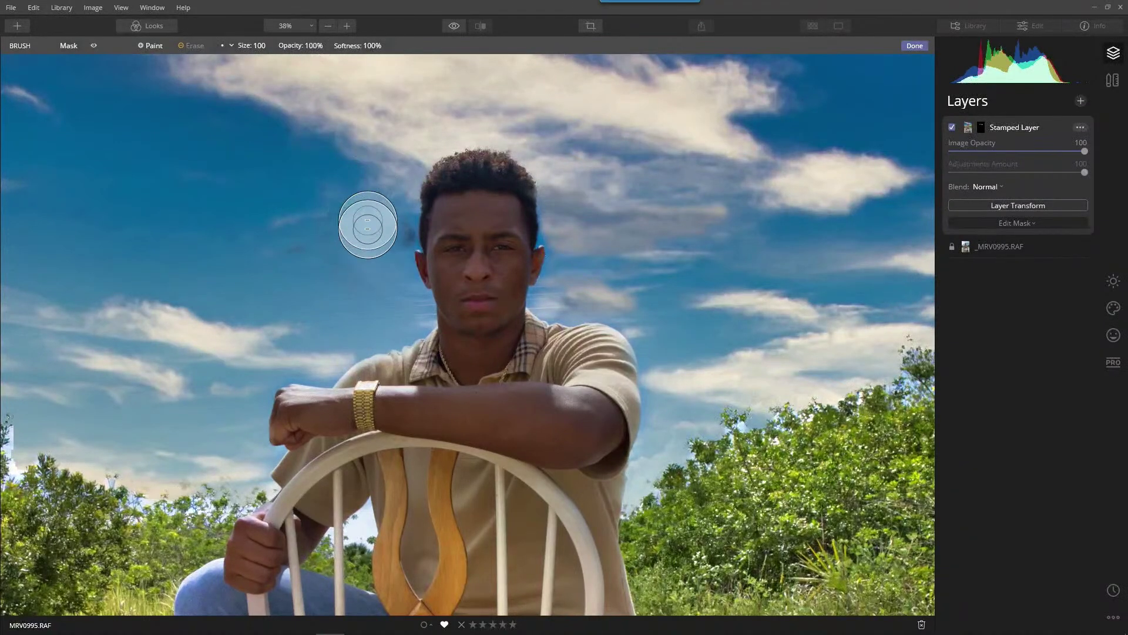
pyautogui.moveTo(382, 225)
pyautogui.mouseDown()
pyautogui.moveTo(380, 234)
pyautogui.moveTo(327, 239)
pyautogui.moveTo(392, 235)
pyautogui.mouseUp()
pyautogui.moveTo(723, 241)
pyautogui.mouseDown()
pyautogui.moveTo(614, 247)
pyautogui.moveTo(598, 236)
pyautogui.moveTo(595, 244)
pyautogui.moveTo(645, 250)
pyautogui.moveTo(592, 251)
pyautogui.moveTo(623, 235)
pyautogui.moveTo(575, 203)
pyautogui.moveTo(582, 231)
pyautogui.moveTo(560, 297)
pyautogui.mouseUp()
# Switch to the Skylum Academy website in Chrome and look over the past events on its Classes page
pyautogui.scroll(-5, 646, 214)
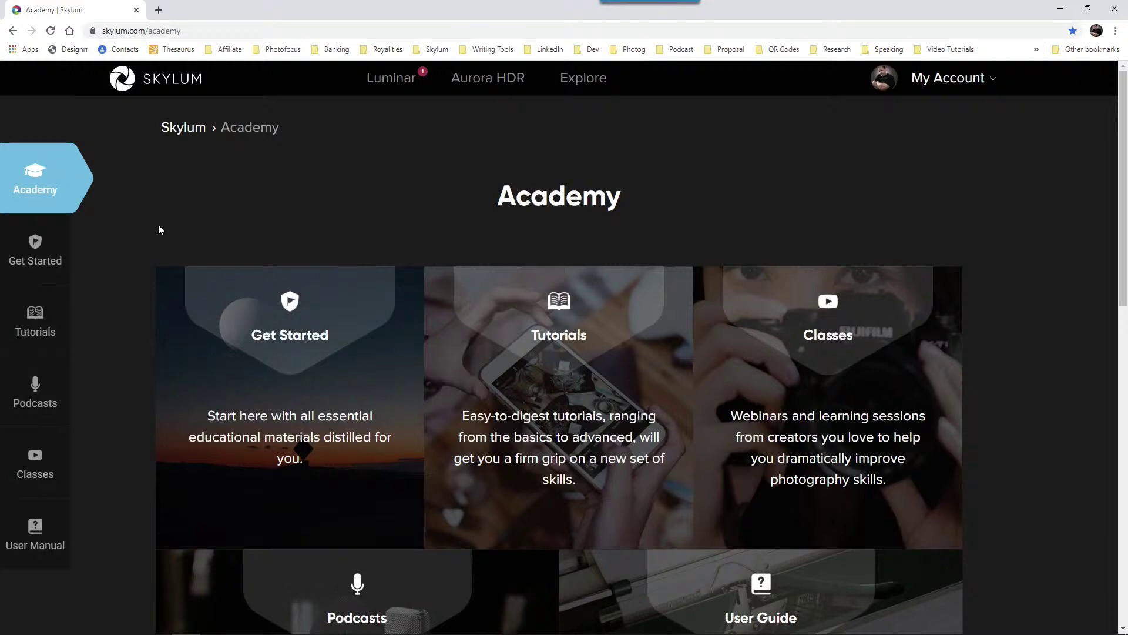
pyautogui.click(34, 456)
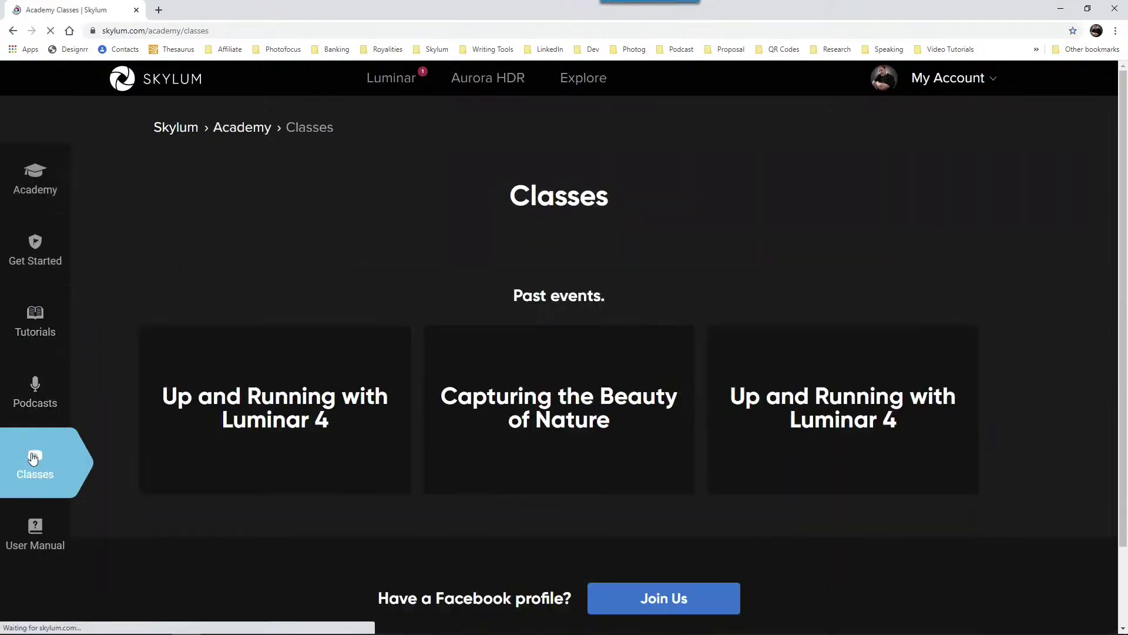
pyautogui.scroll(-2, 274, 474)
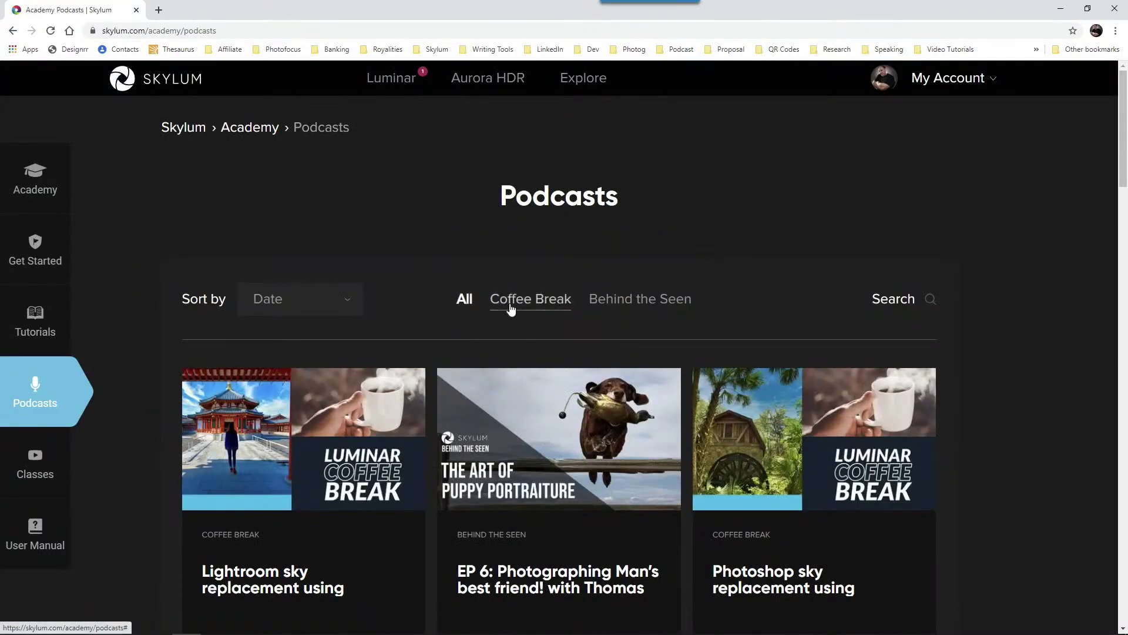
# Filter the Academy podcasts to Coffee Break and browse the listed episodes
pyautogui.click(510, 304)
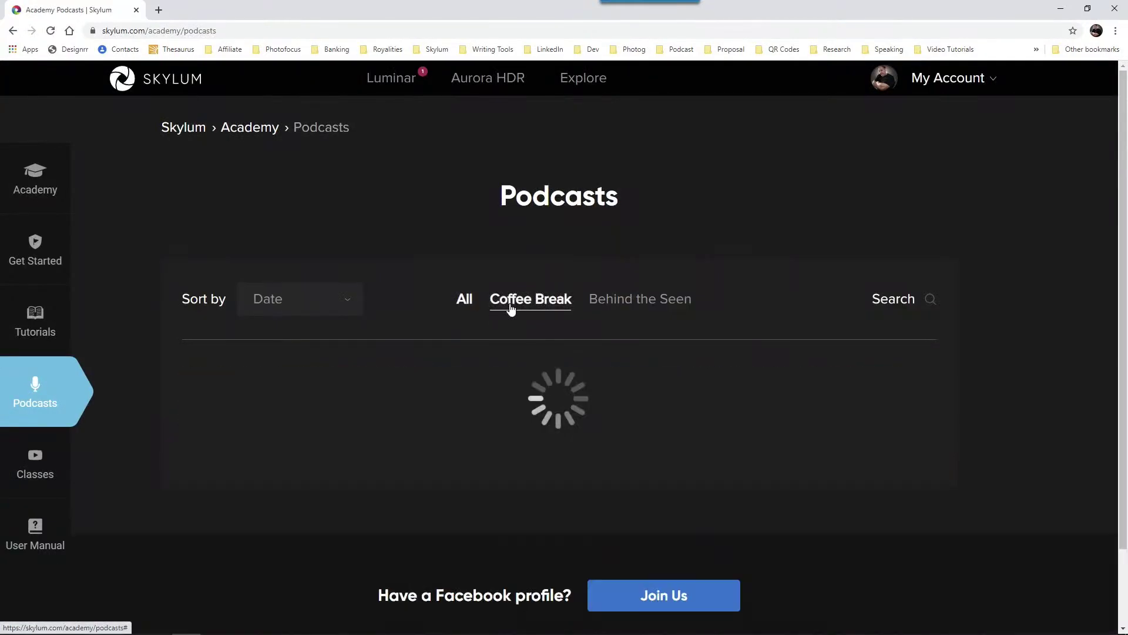
pyautogui.scroll(-8, 509, 312)
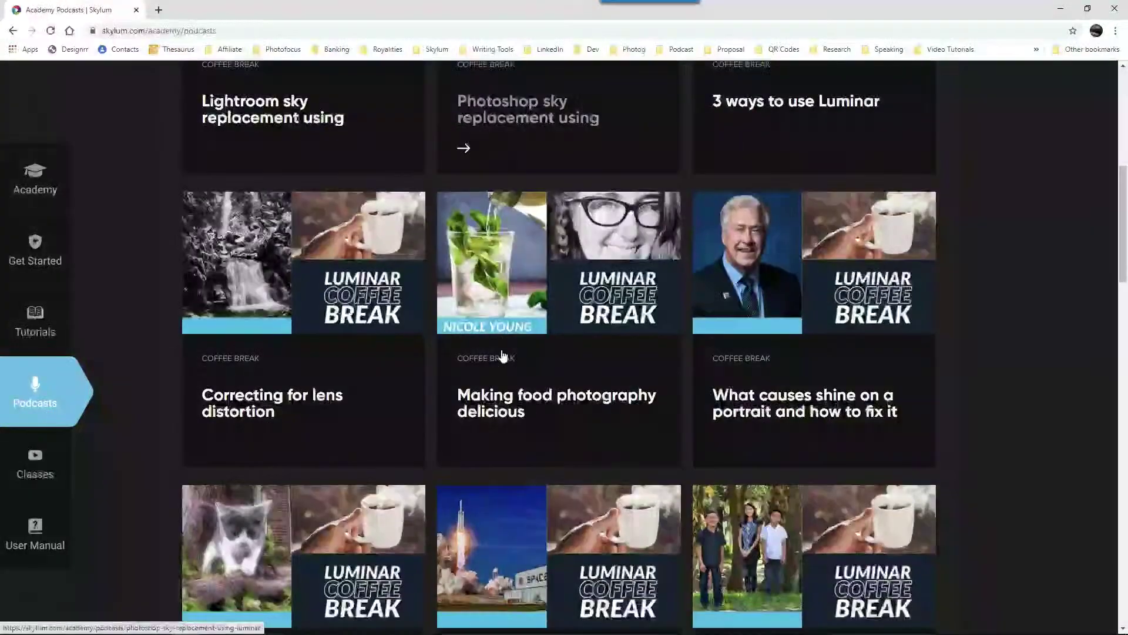
pyautogui.scroll(-5, 502, 355)
pyautogui.scroll(13, 502, 354)
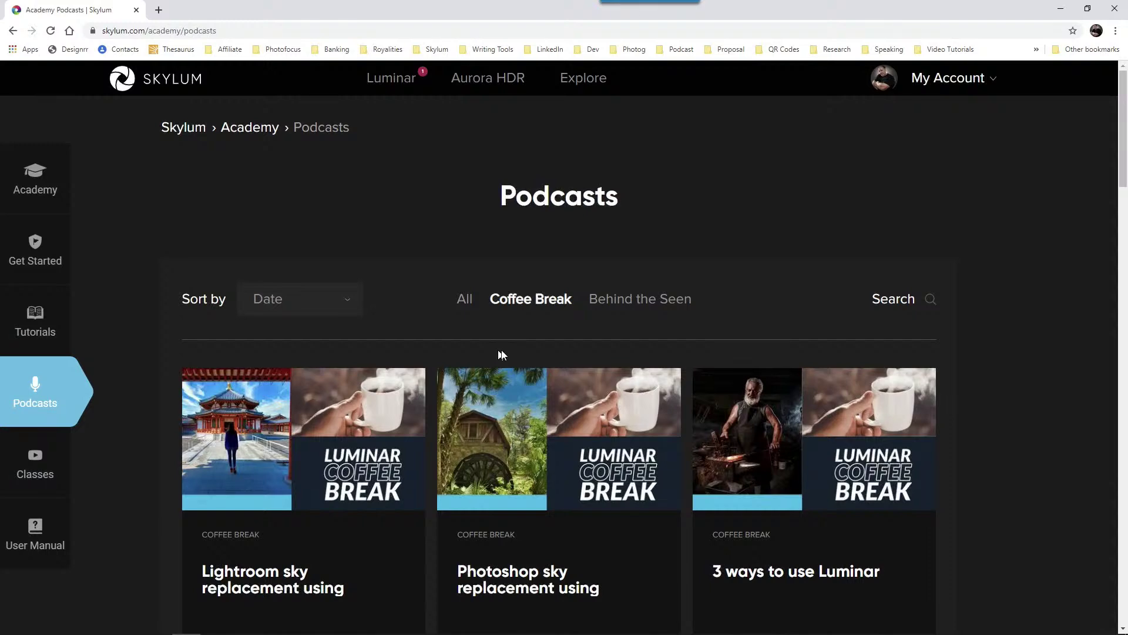
# Filter the podcasts to Behind the Seen and open the Skylum user manual
pyautogui.click(647, 302)
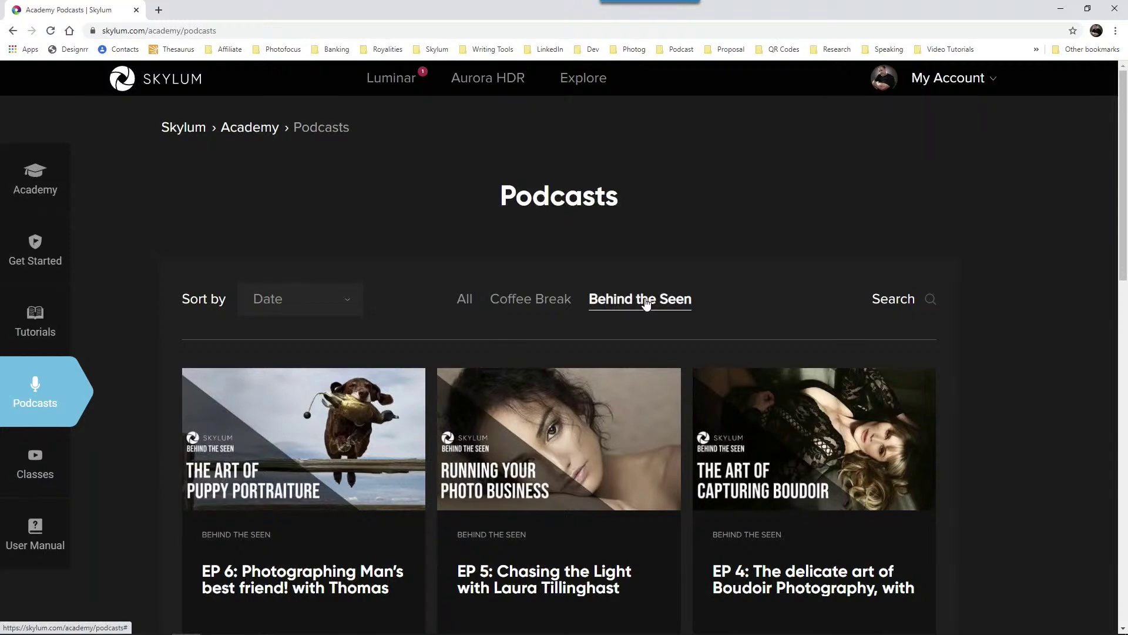
pyautogui.click(33, 531)
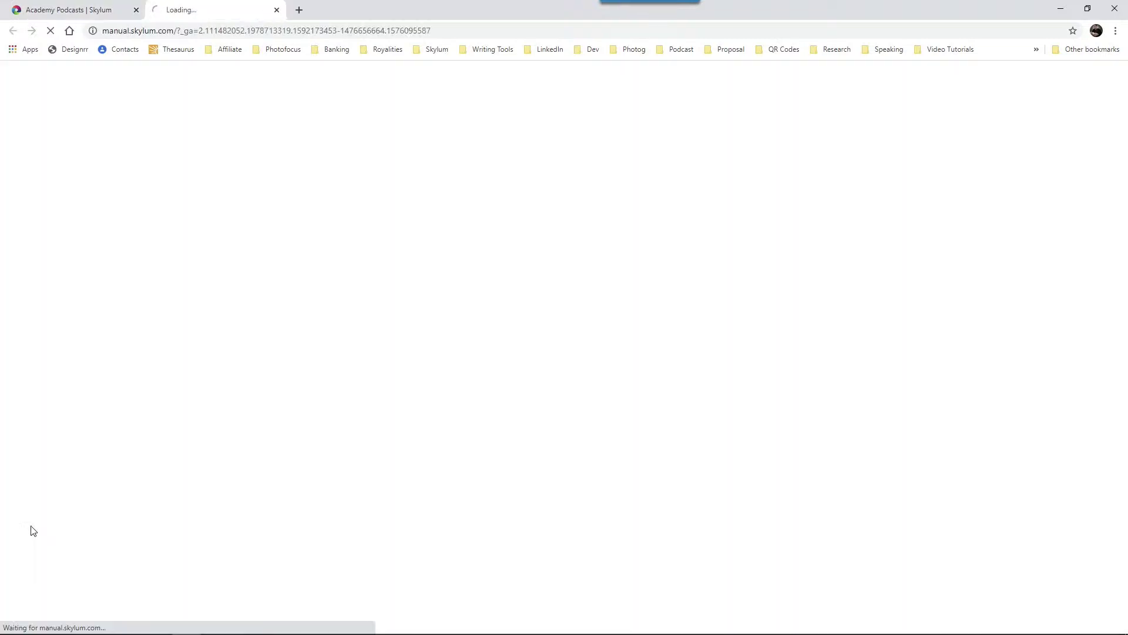